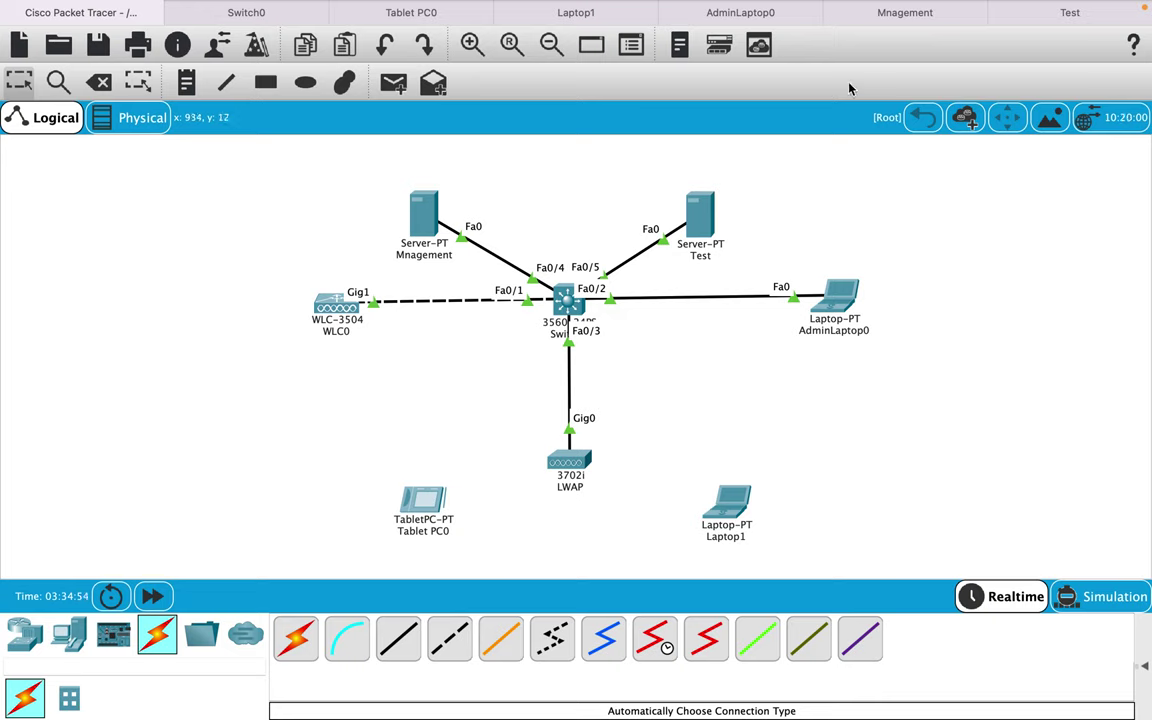
left_click(785, 20)
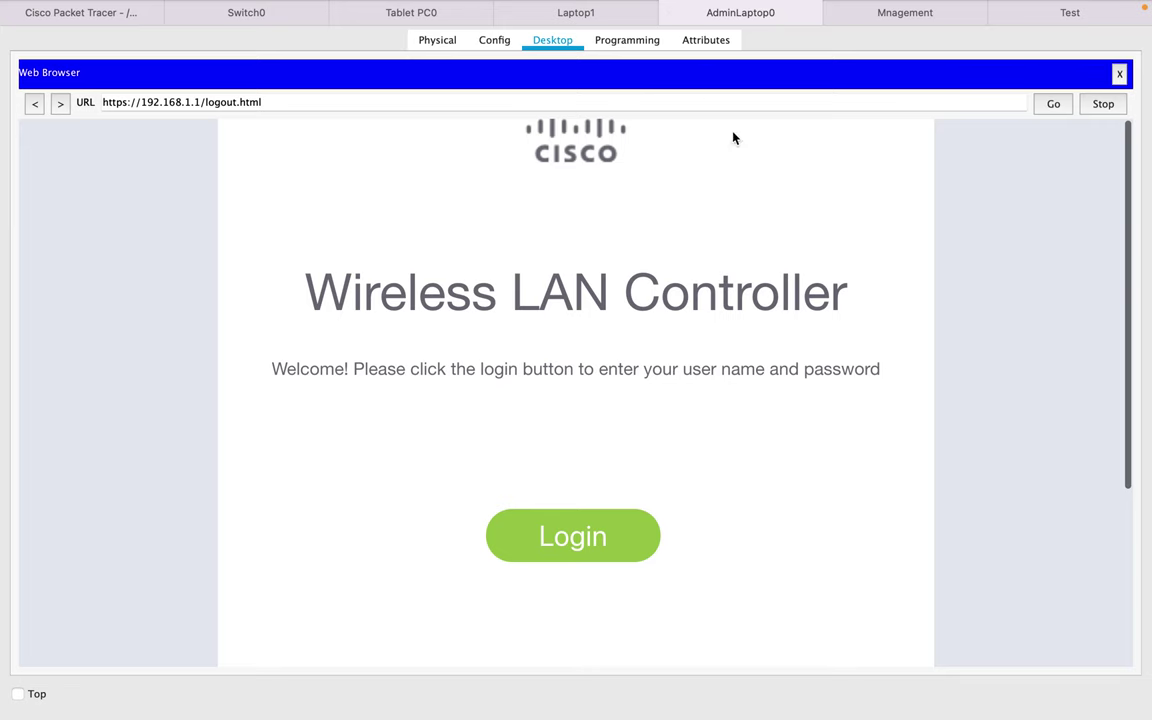
left_click(1119, 75)
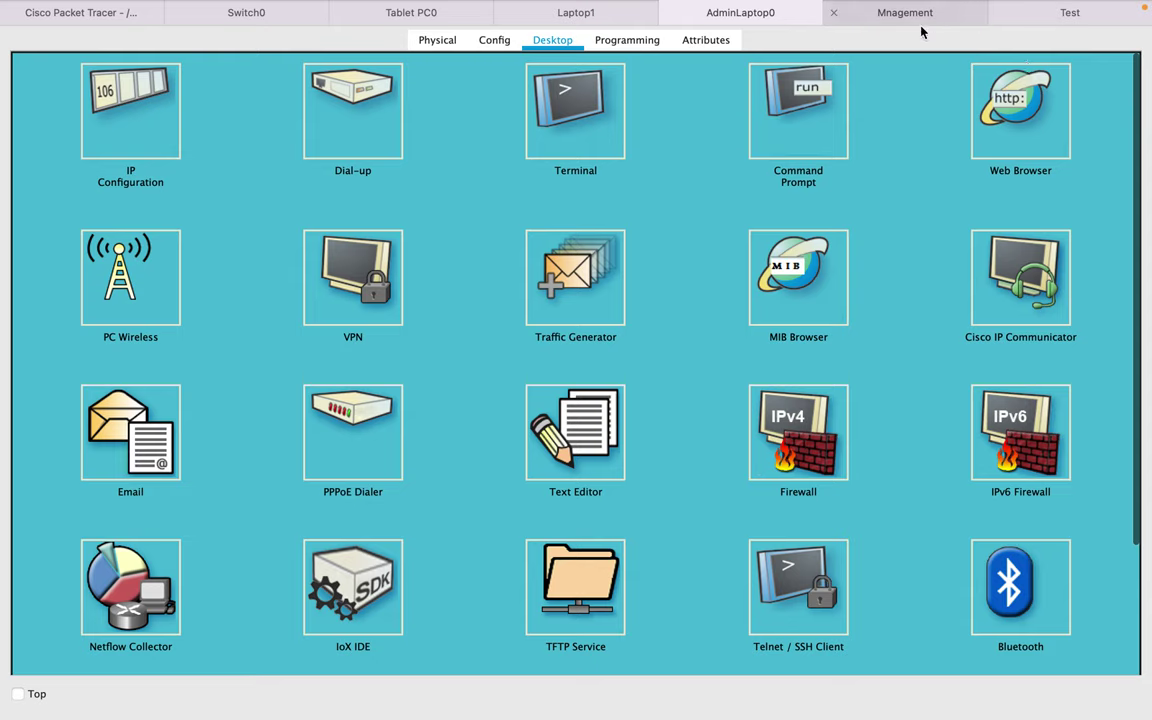
left_click(1036, 125)
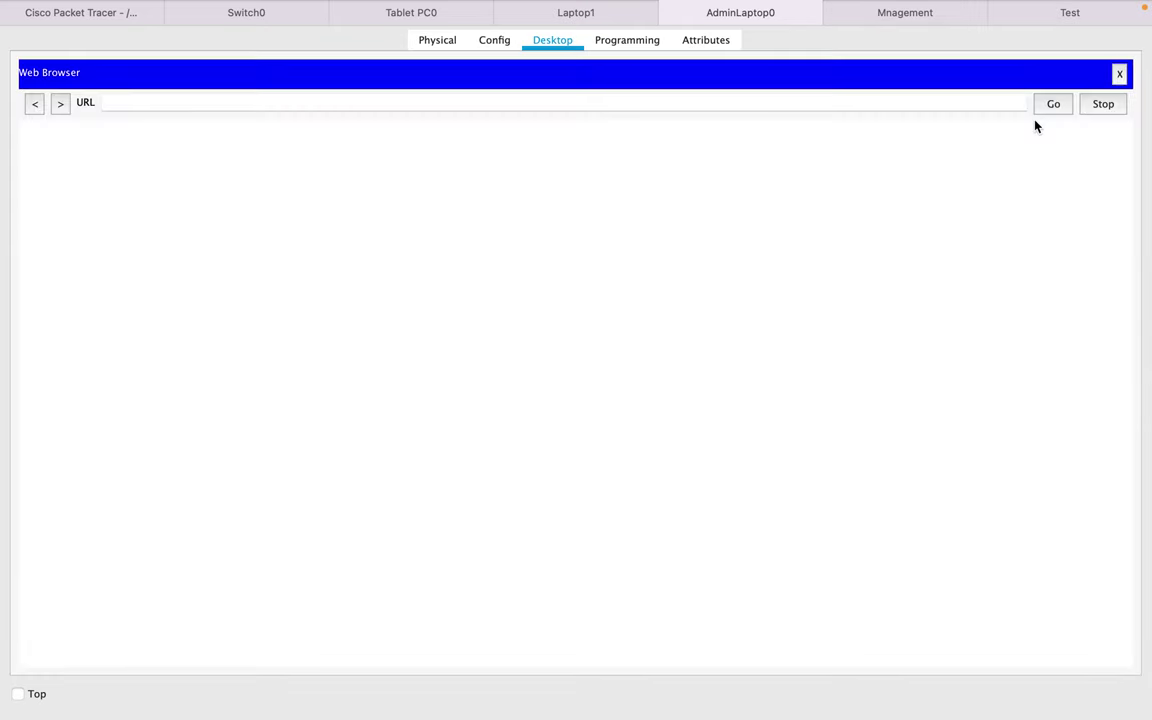
left_click(331, 104)
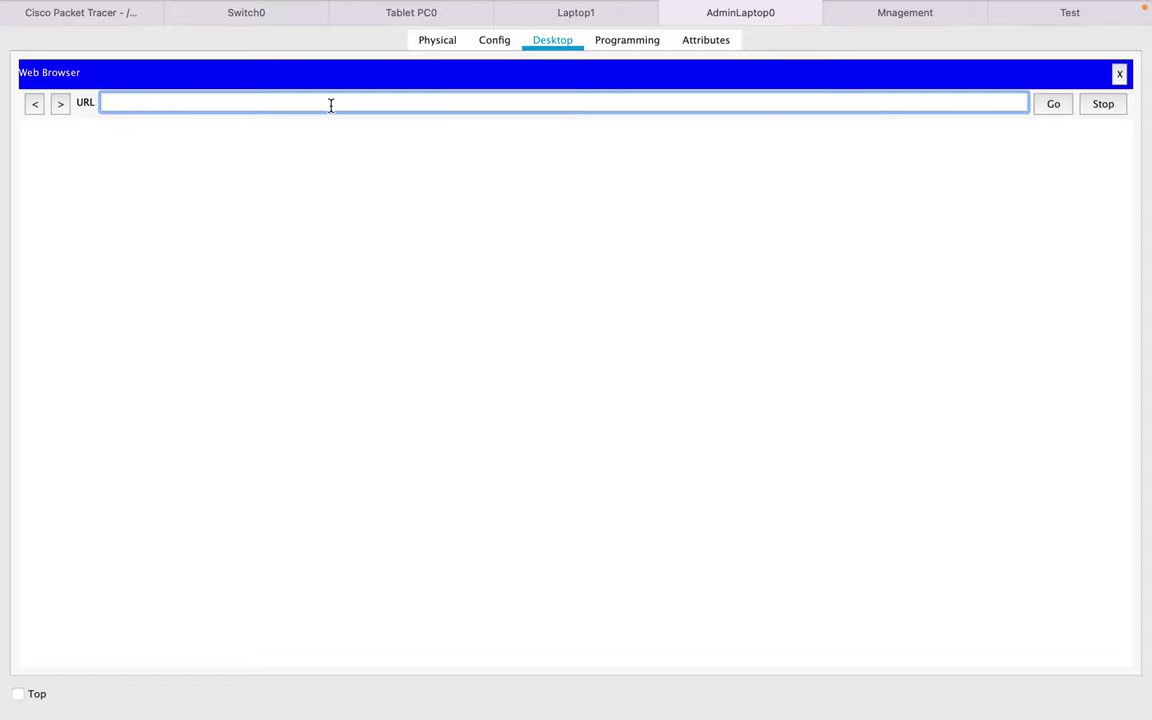
type("https\"/")
key("BackSpace")
key("BackSpace")
type("://192.16")
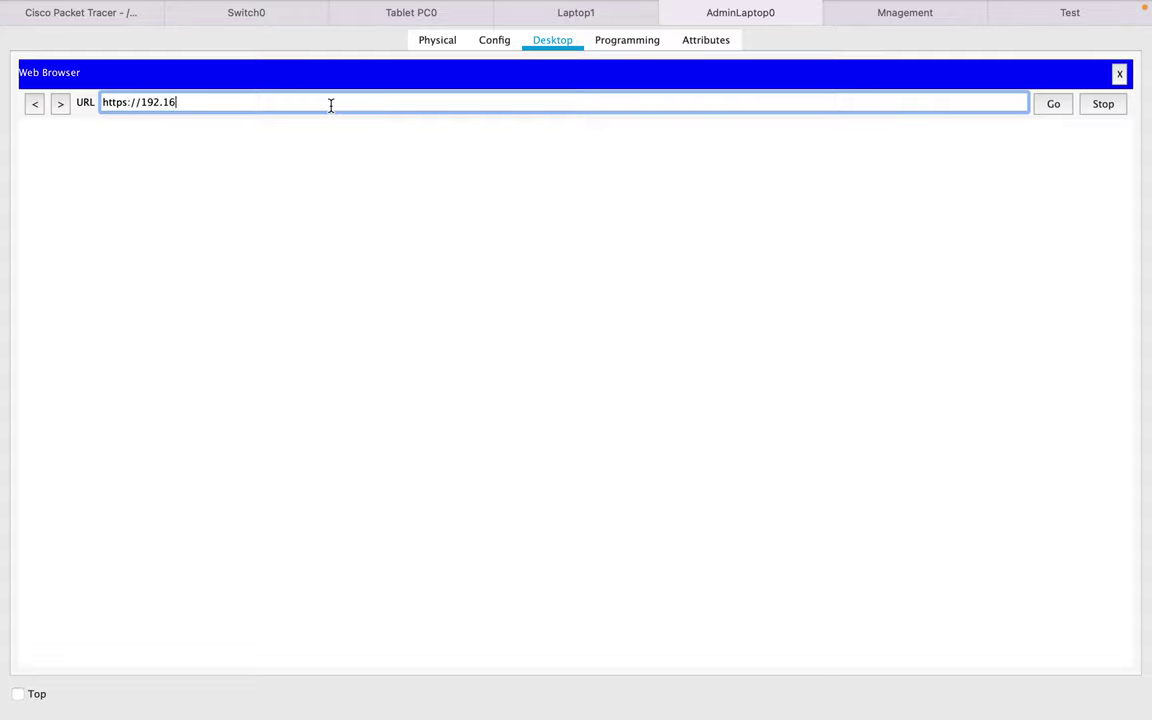
type("8.1.1")
left_click(1055, 106)
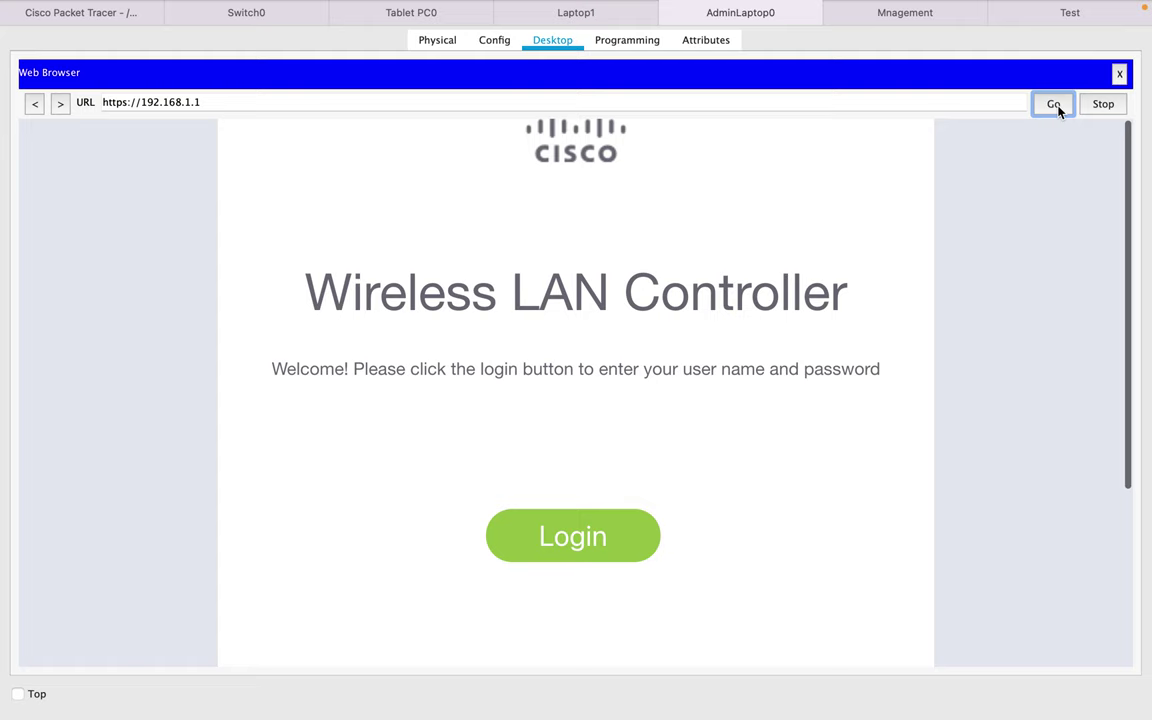
- Log in to the controller with the admin username and password
left_click(570, 540)
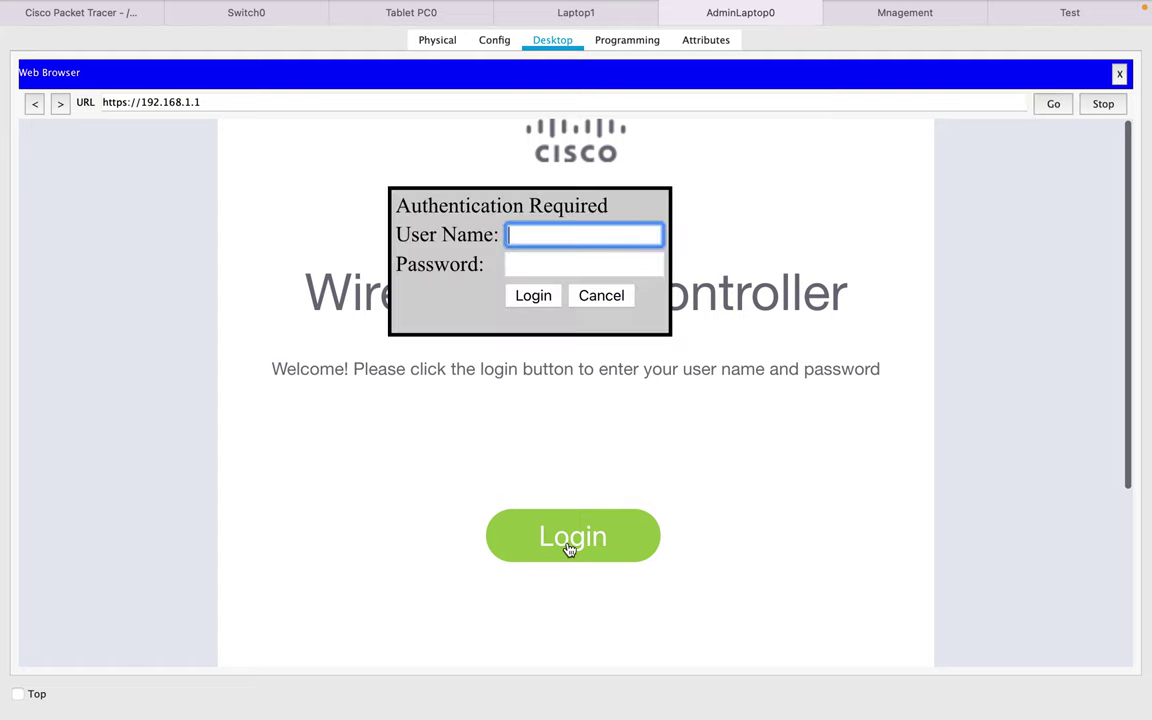
type("admin")
key("Tab")
type("admin")
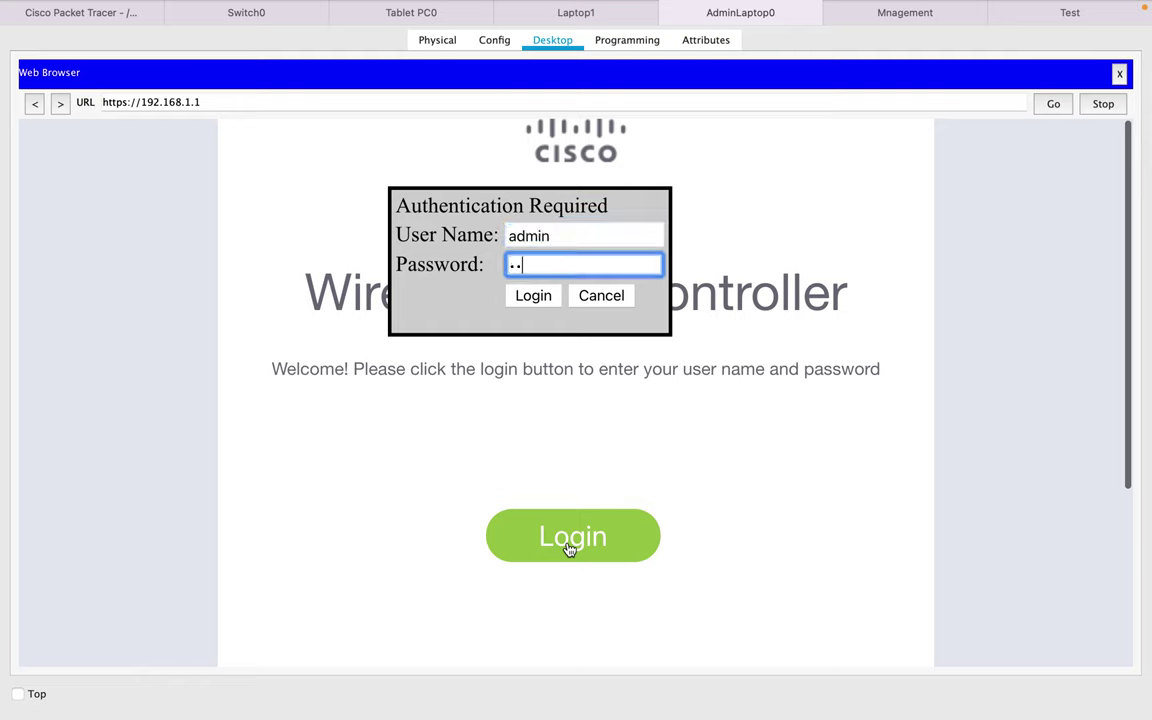
type("•••••••")
key("Return")
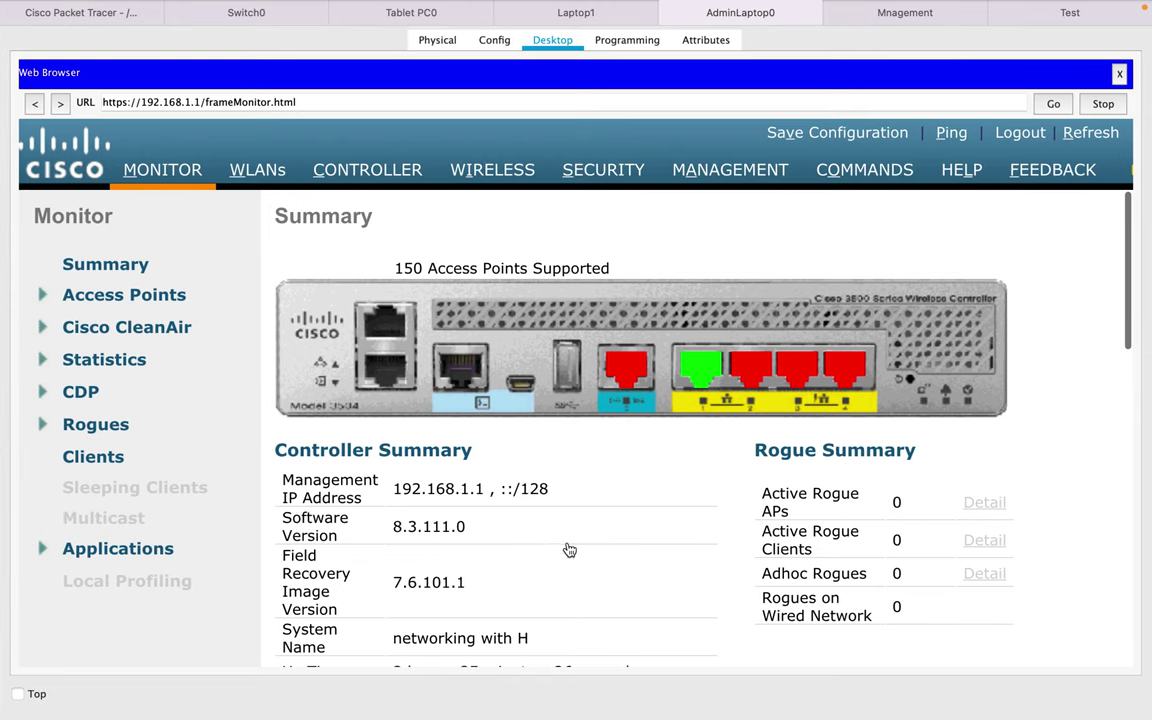
left_click(376, 172)
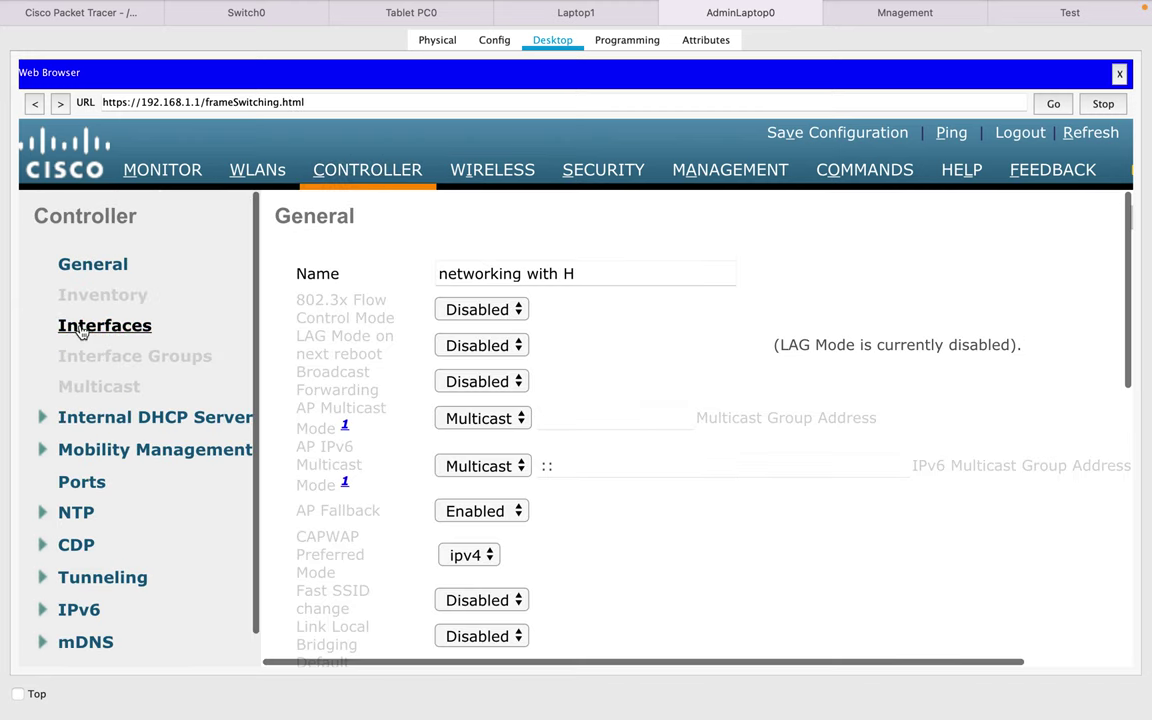
- Under Controller Interfaces, create a new interface named 'Test' with VLAN Id 10 and apply it
left_click(82, 330)
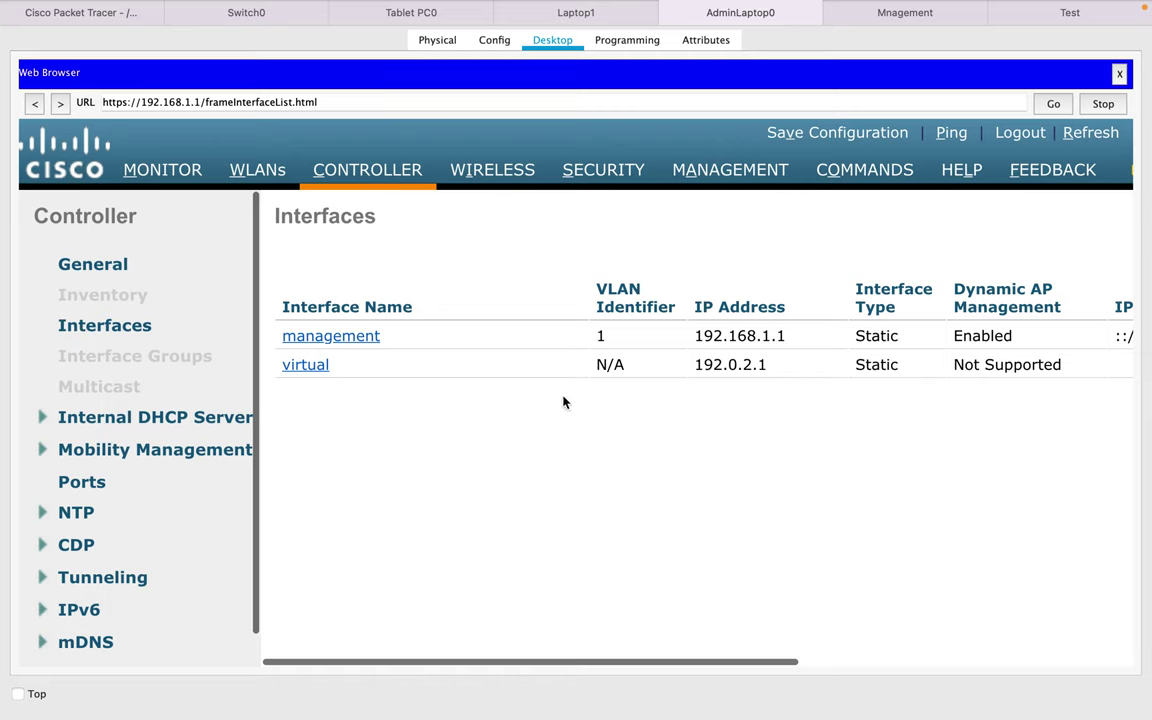
scroll(717, 442, "right", 8)
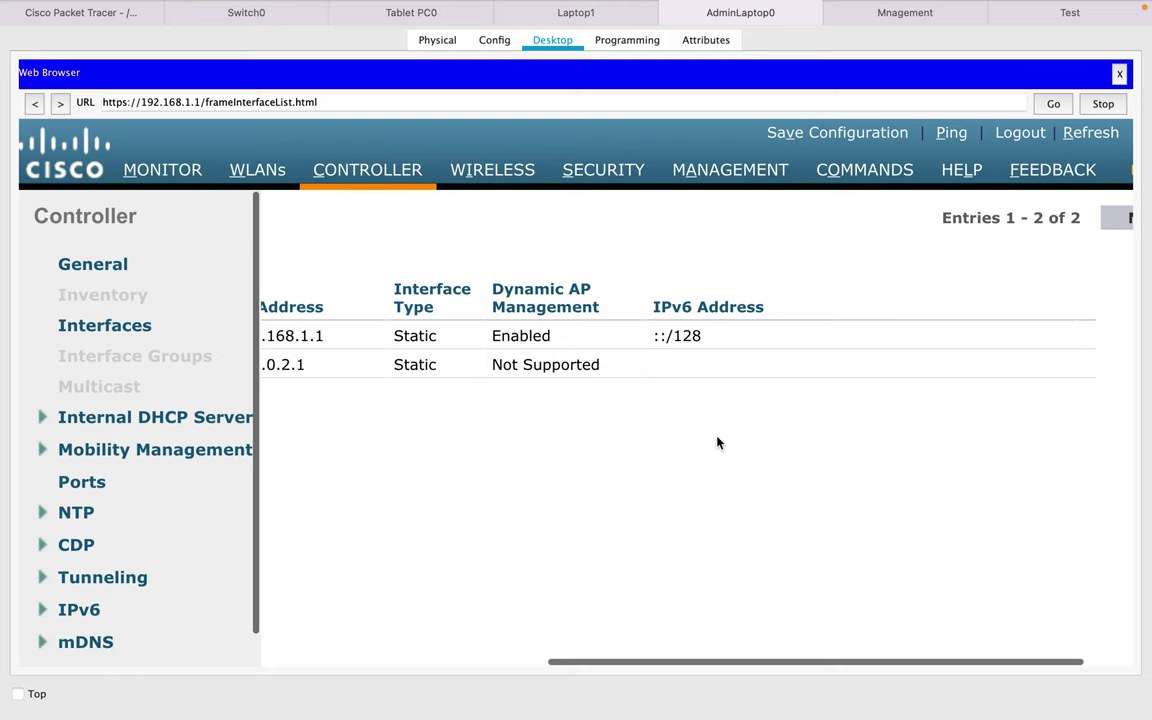
scroll(1075, 265, "right", 2)
left_click(1072, 219)
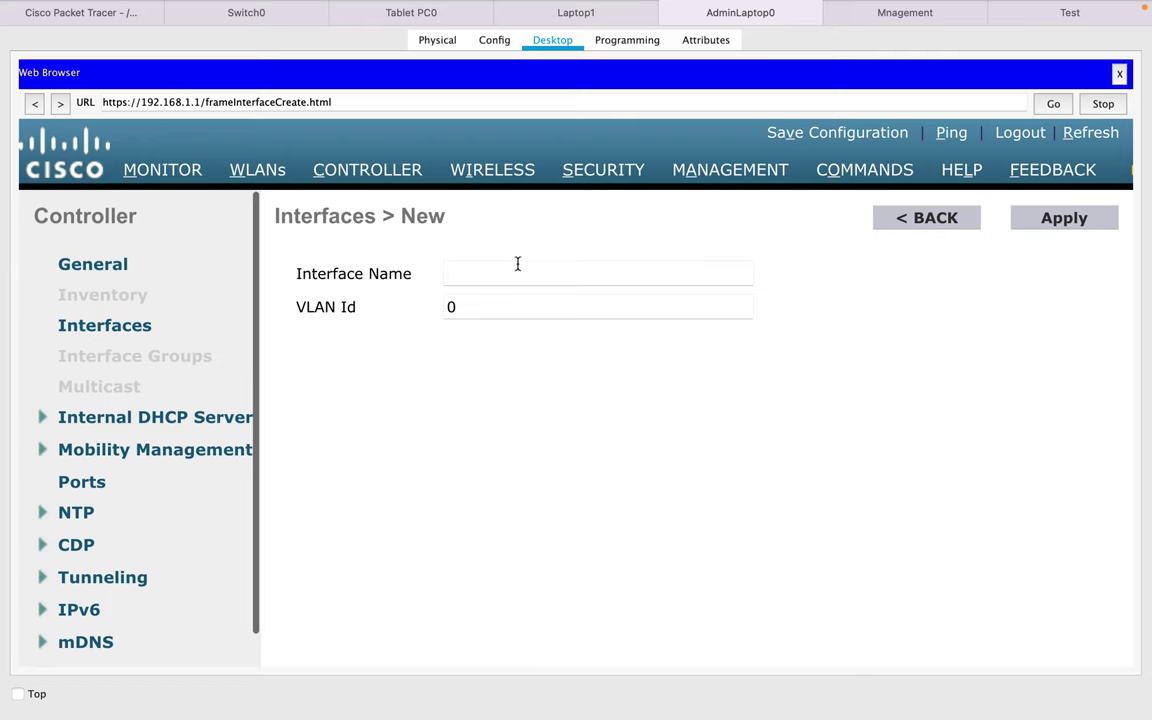
left_click(517, 264)
type("T")
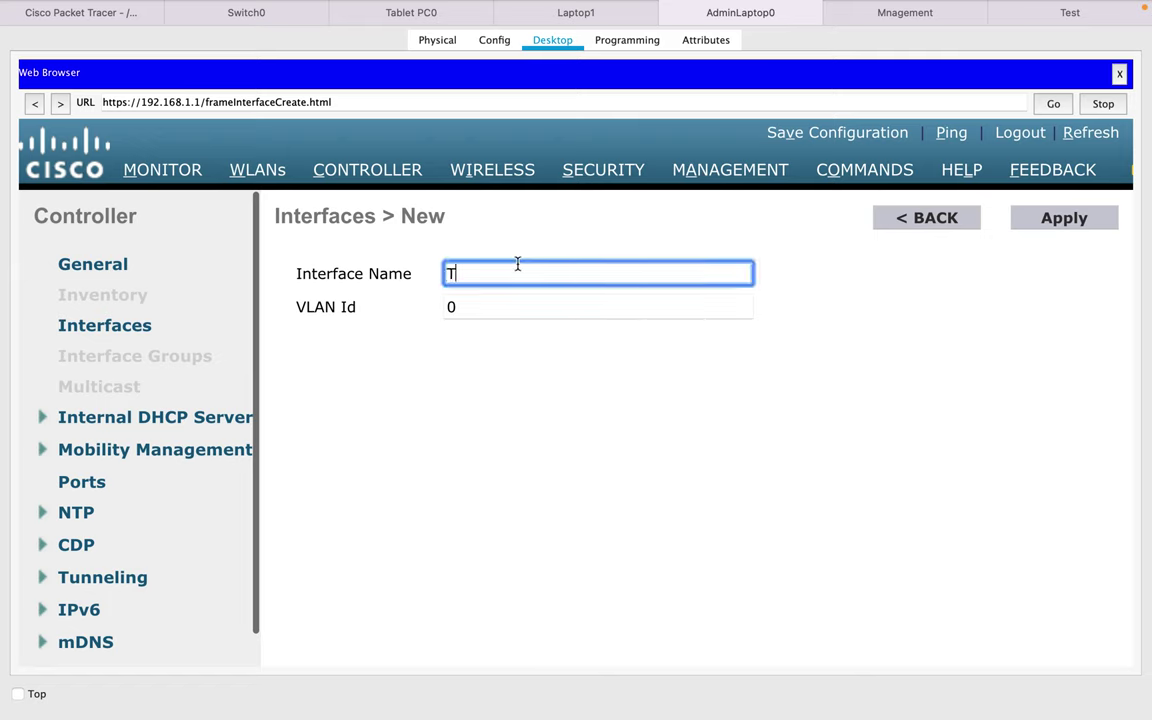
type("est")
left_click(485, 312)
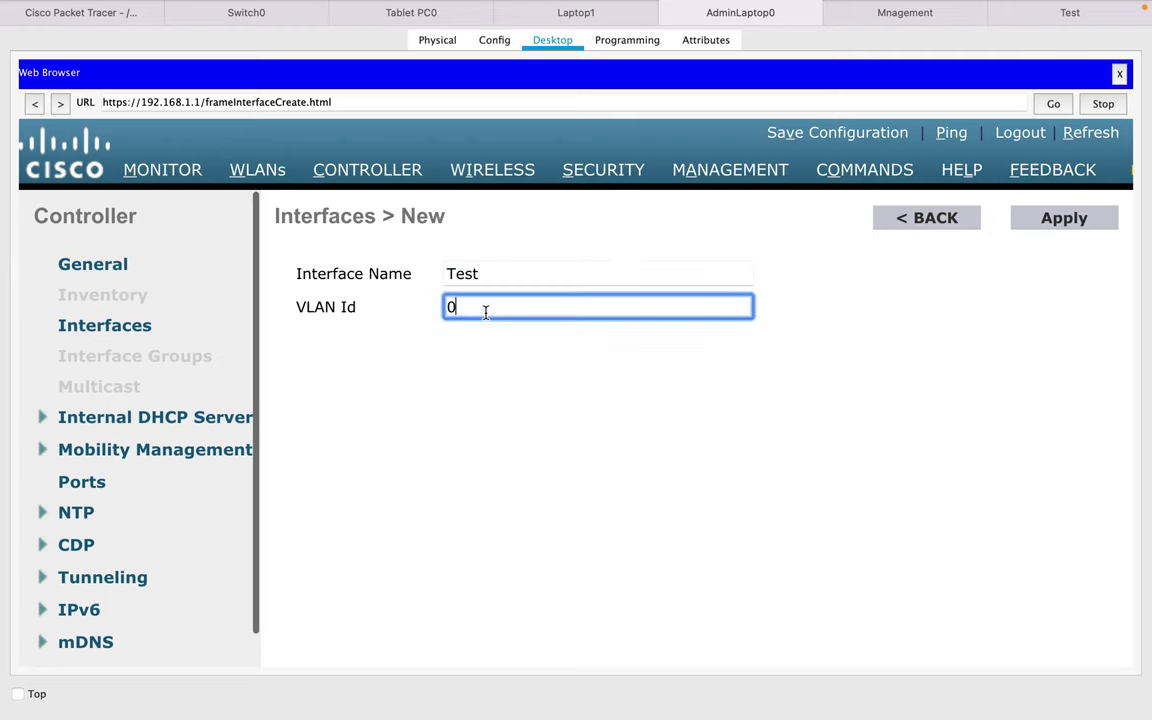
key("BackSpace")
type("10")
left_click(1050, 228)
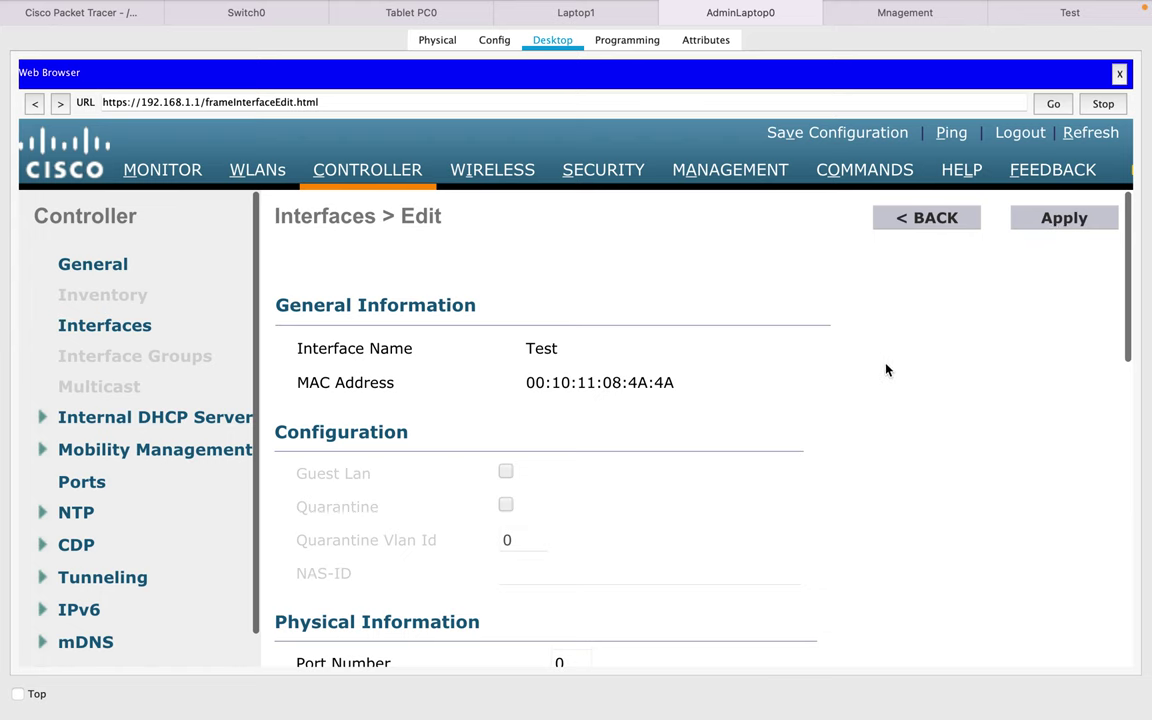
- Give the Test interface IP 192.168.10.10, netmask 255.255.255.0 and gateway 192.168.10.1
scroll(886, 370, "down", 6)
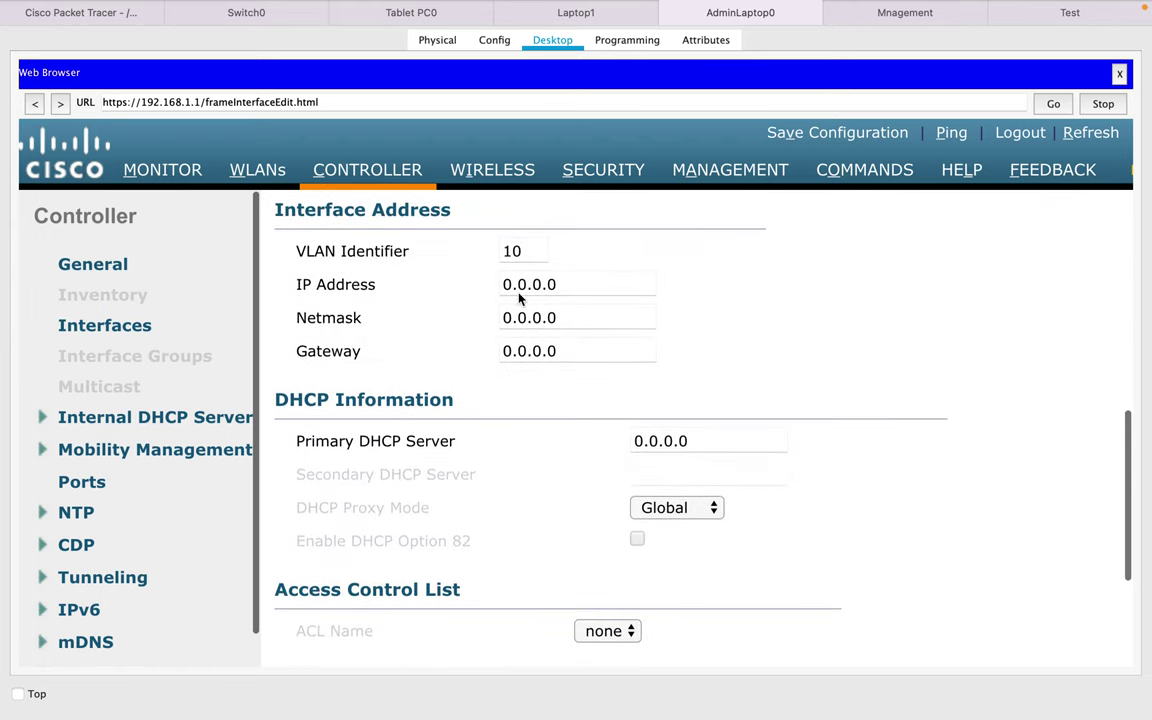
left_click_drag(581, 285, 372, 287)
type("19")
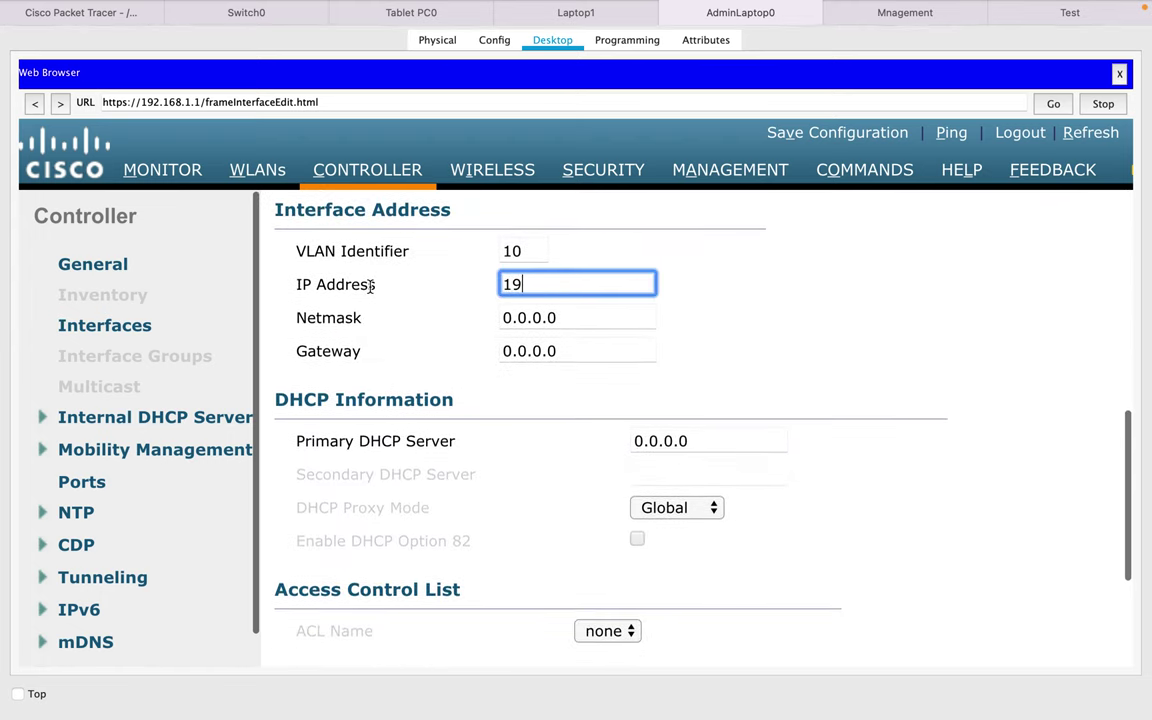
type("2.168.10.10")
key("Tab")
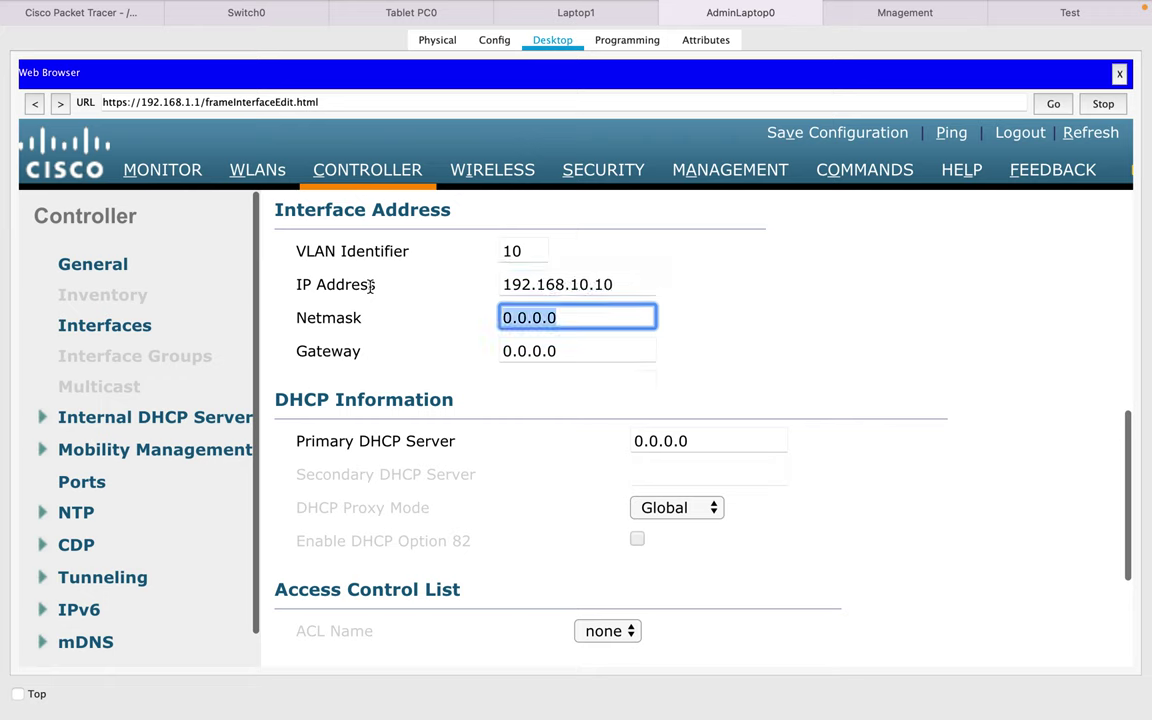
type("255.255.2")
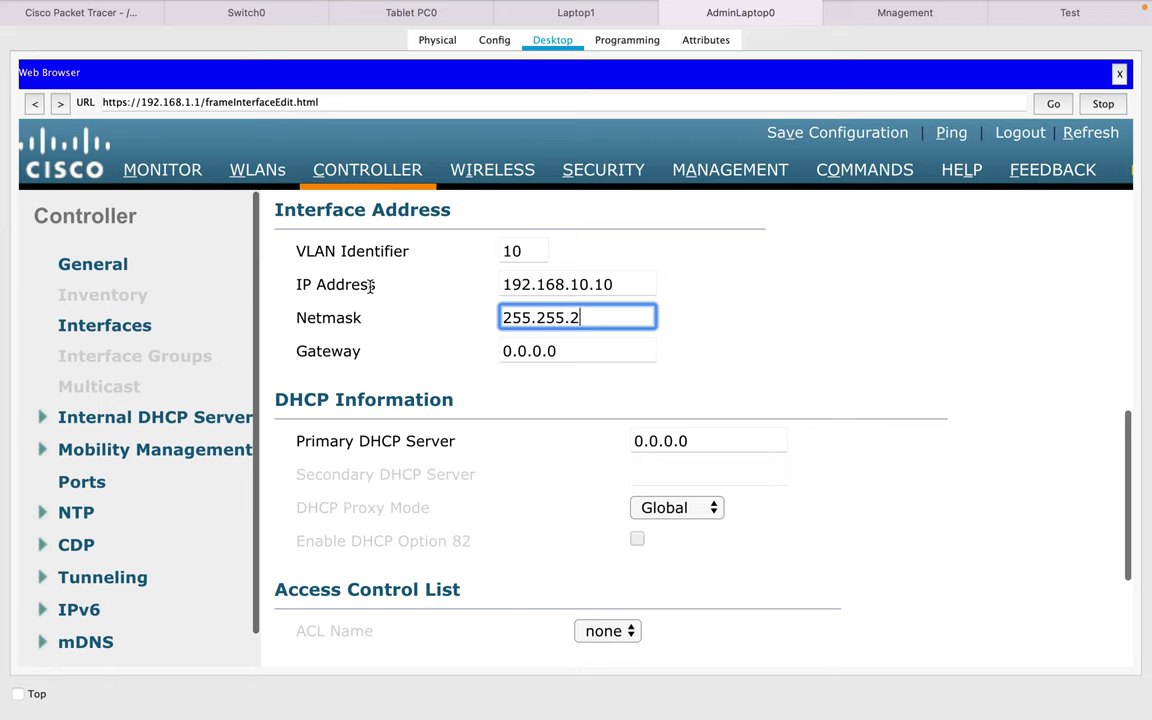
type("55.0")
key("Tab")
type("192")
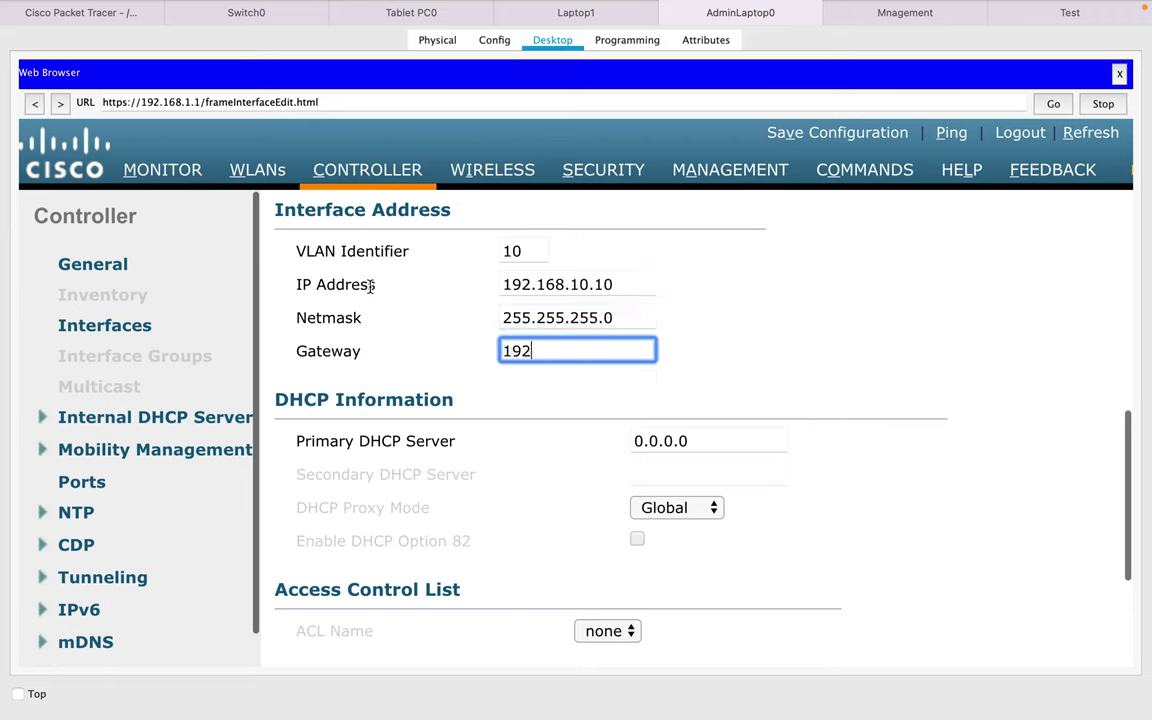
type(".168.10.1")
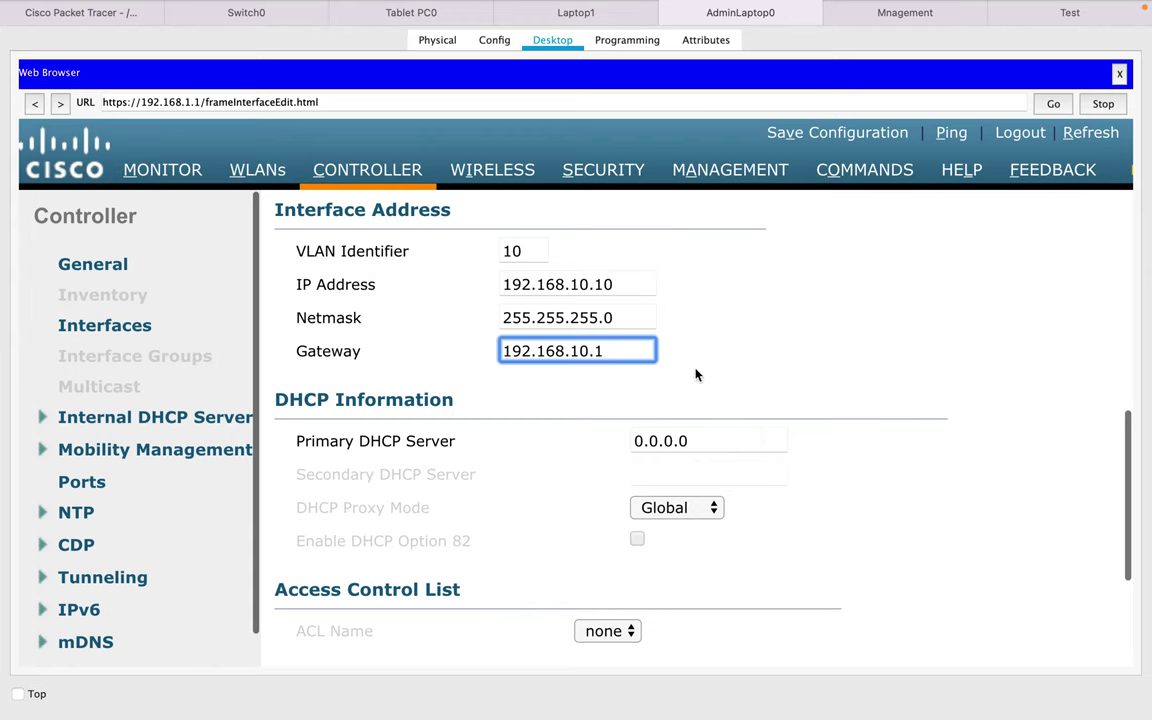
- Set the interface's primary DHCP server to 192.168.10.1
scroll(694, 375, "up", 3)
scroll(694, 375, "down", 2)
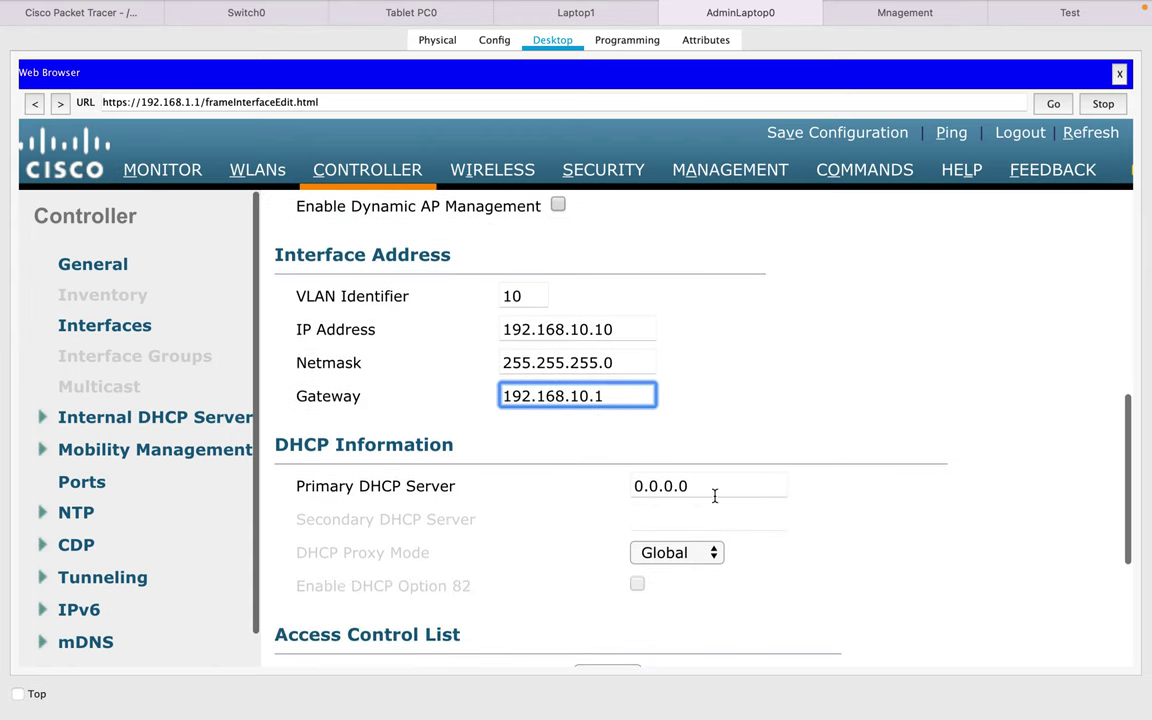
key("Tab")
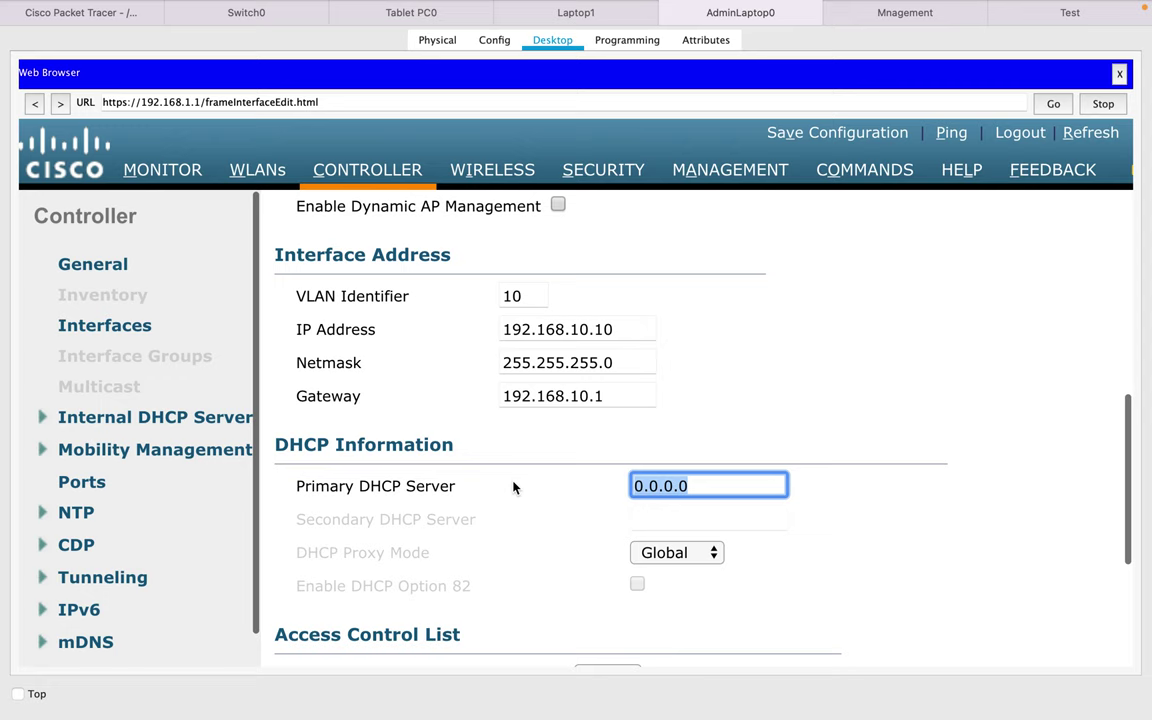
type("192.168")
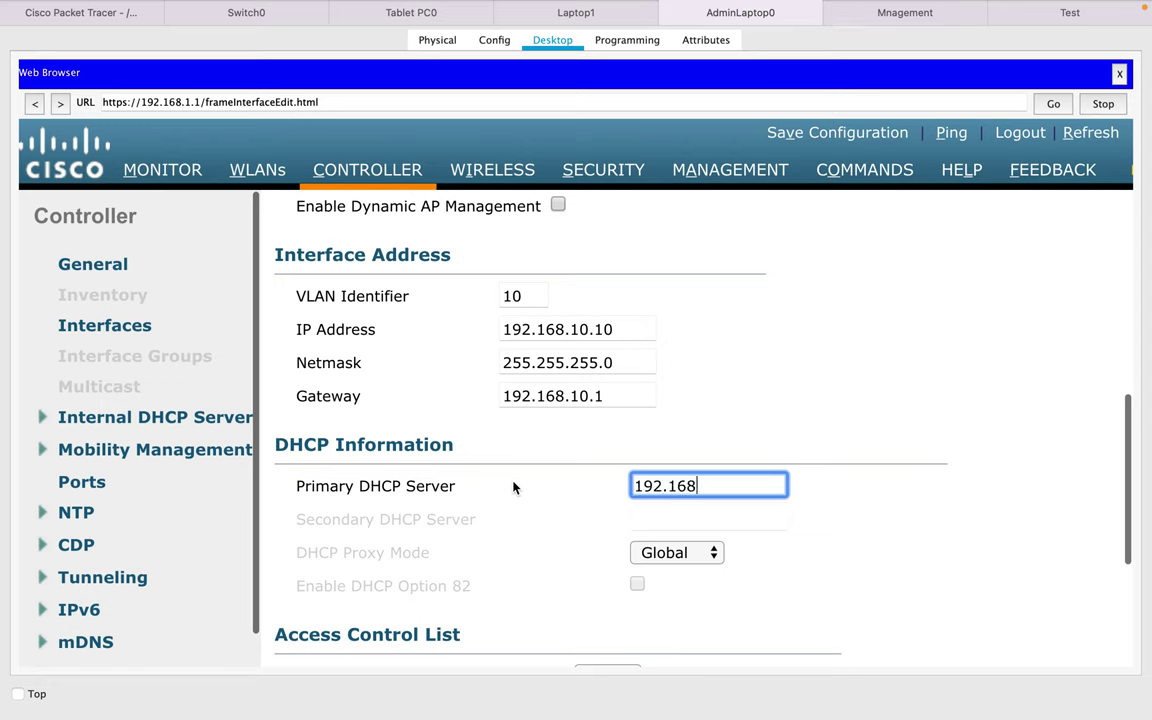
type(".10.1")
left_click(100, 9)
- Check the Test server's IP on the topology, then change the primary DHCP server to 192.168.10.2
mouse_move(313, 18)
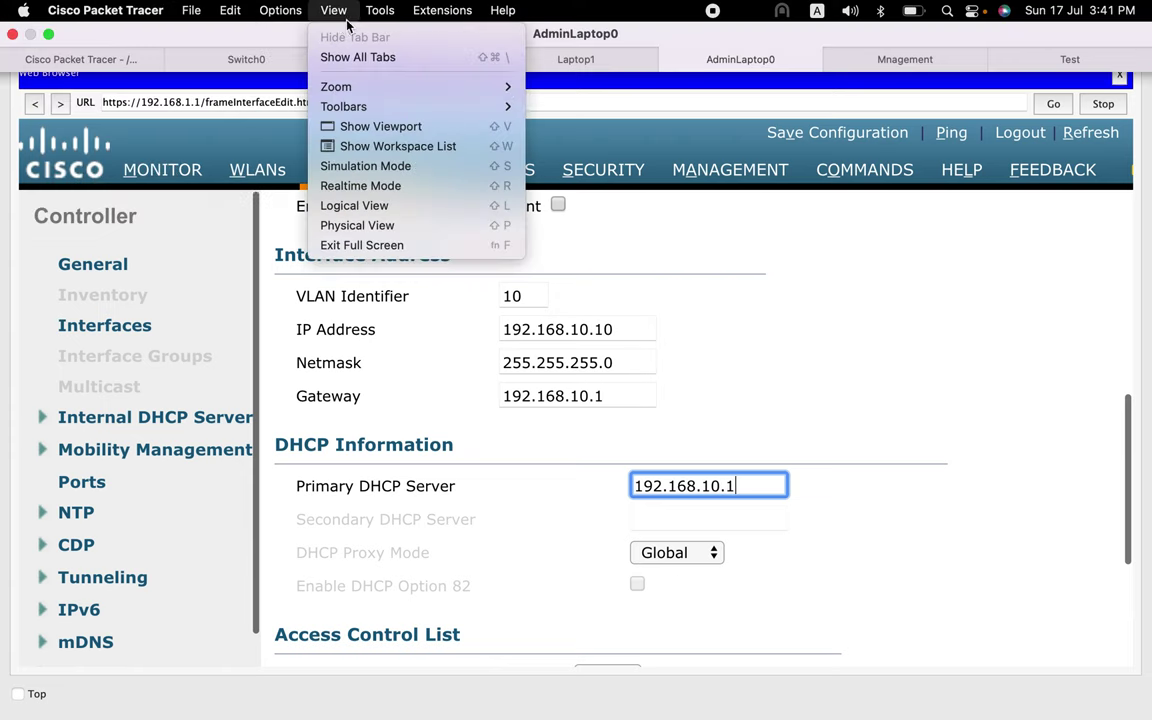
left_click(87, 64)
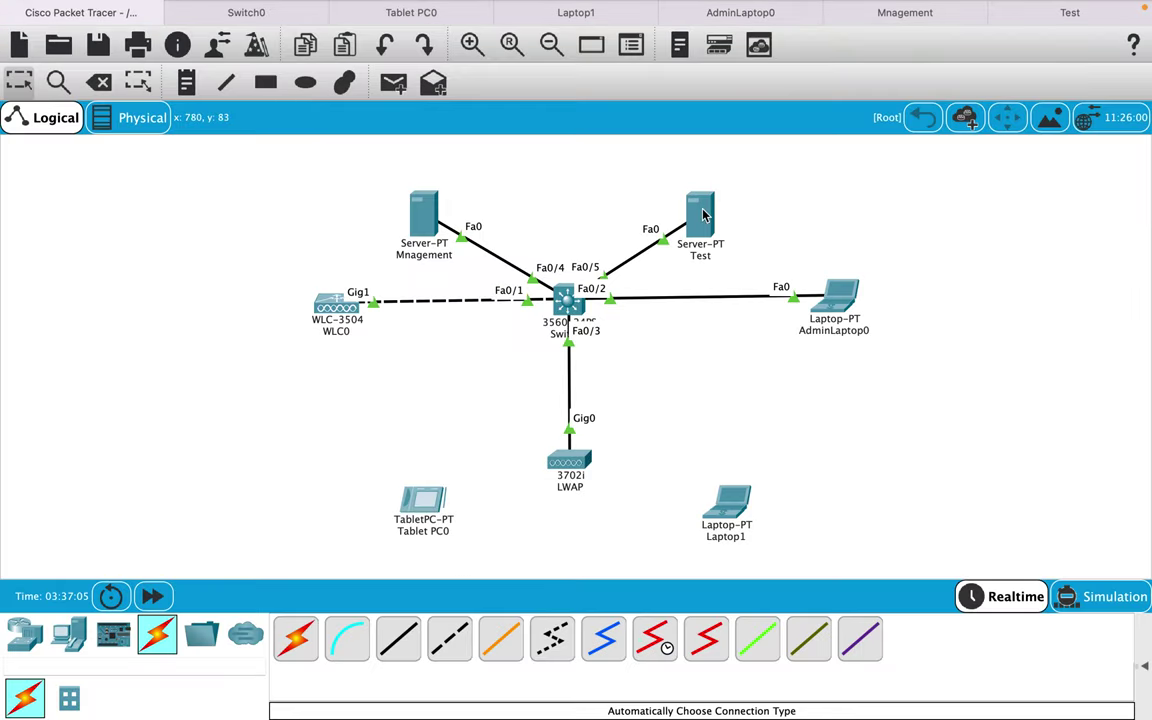
mouse_move(703, 215)
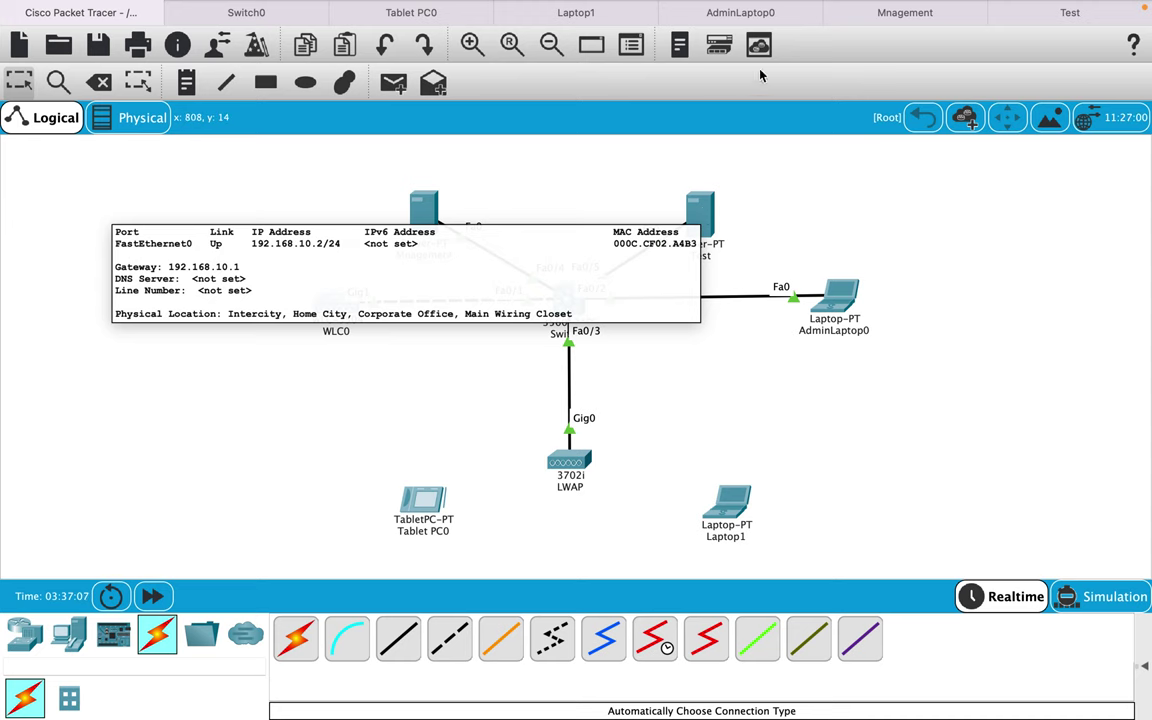
left_click(748, 14)
key("BackSpace")
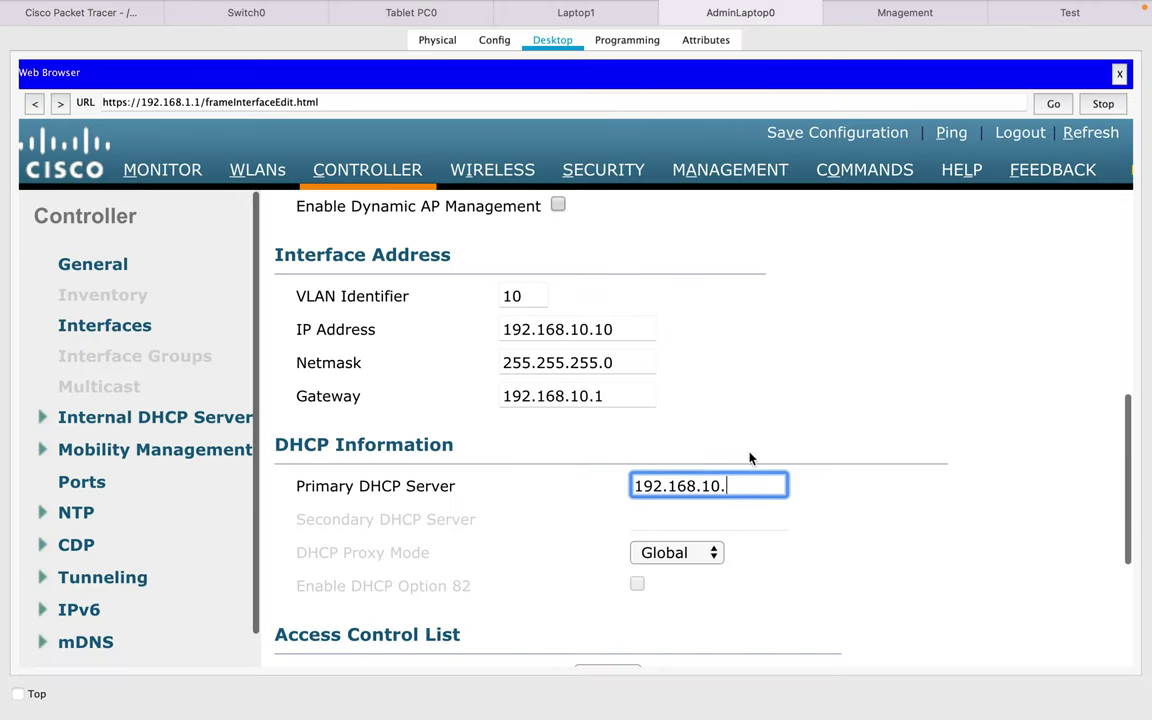
type("2")
left_click(742, 438)
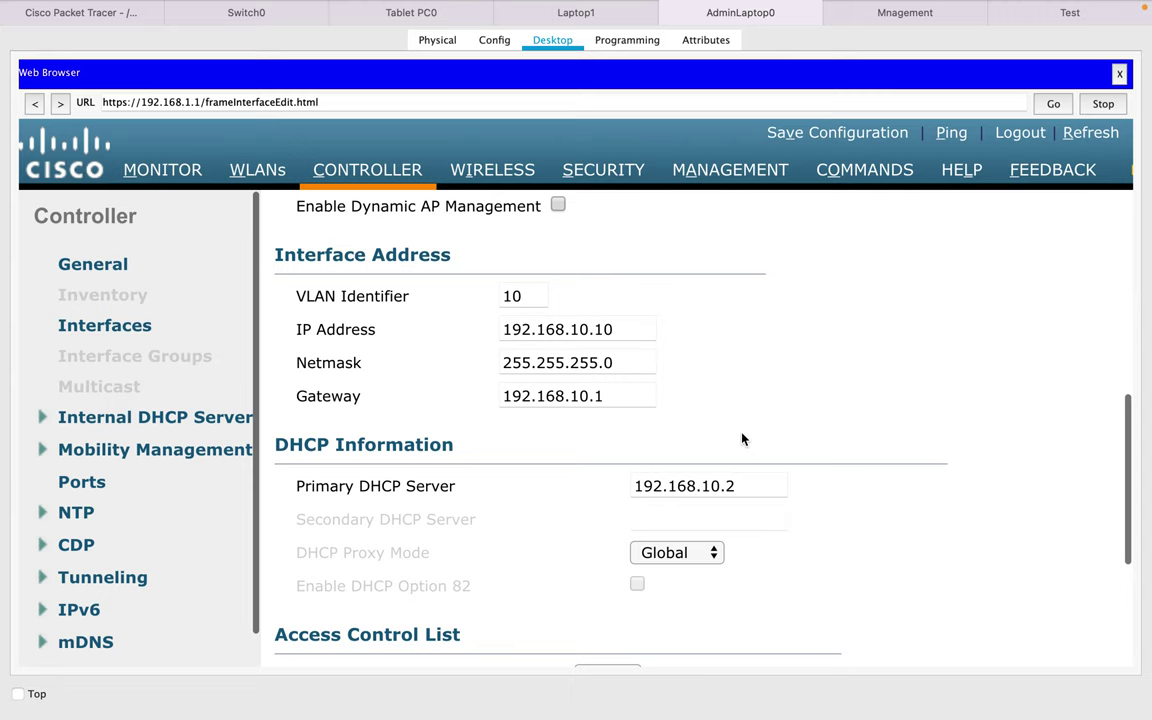
- Set the port number to 1 and apply the interface changes, accepting the WLAN warning
scroll(742, 438, "down", 3)
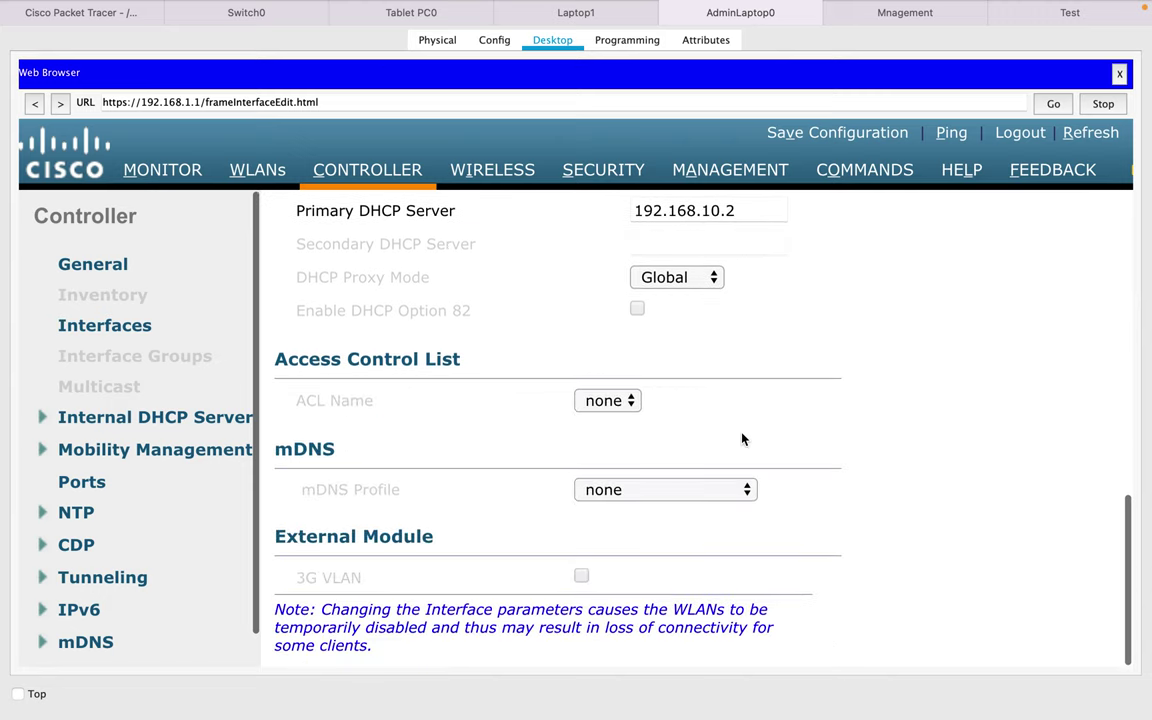
scroll(742, 438, "up", 5)
scroll(742, 438, "up", 1)
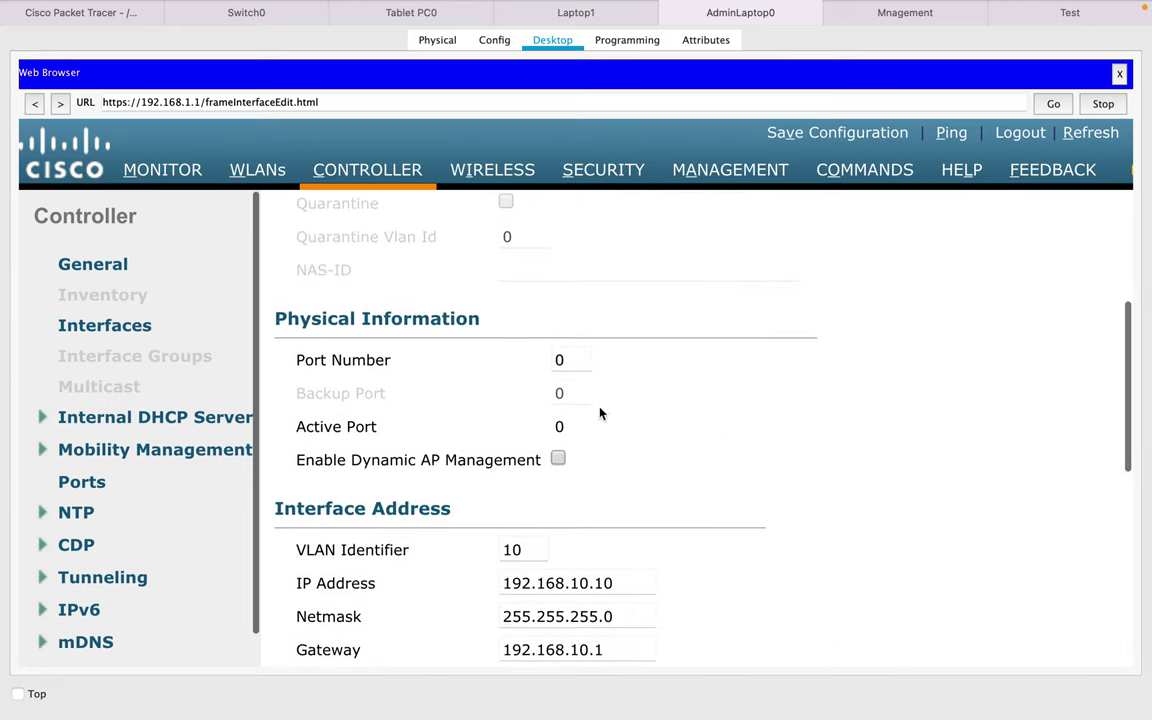
double_click(568, 361)
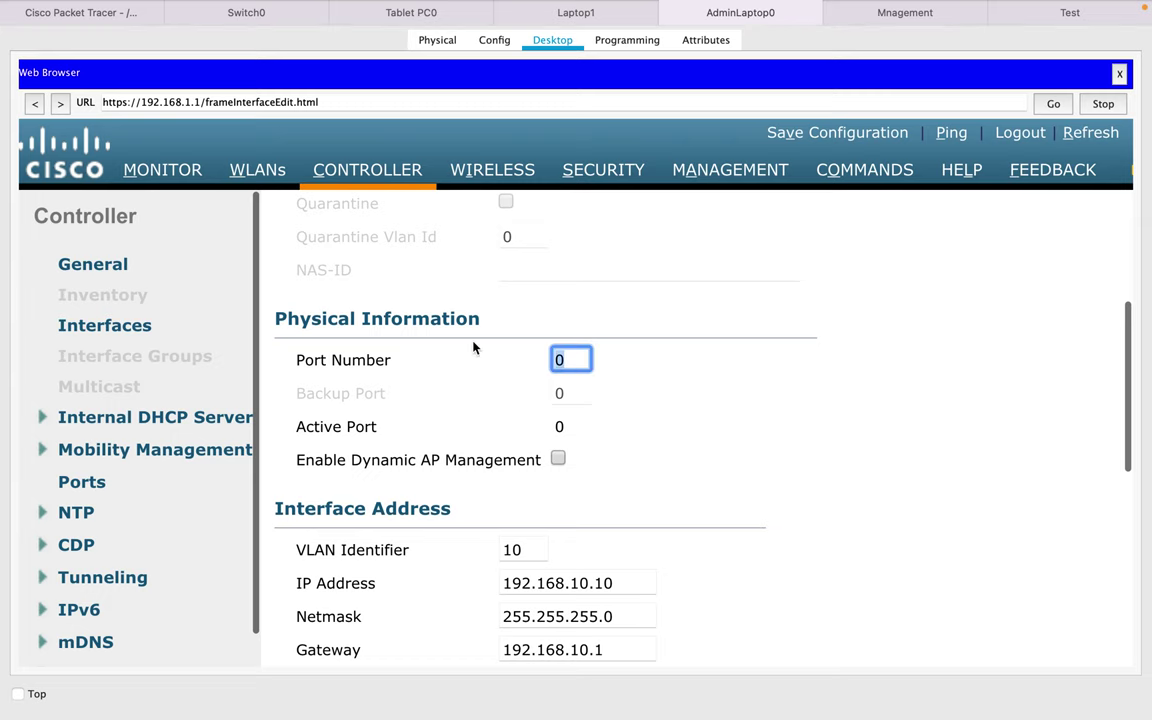
type("1")
scroll(900, 330, "up", 3)
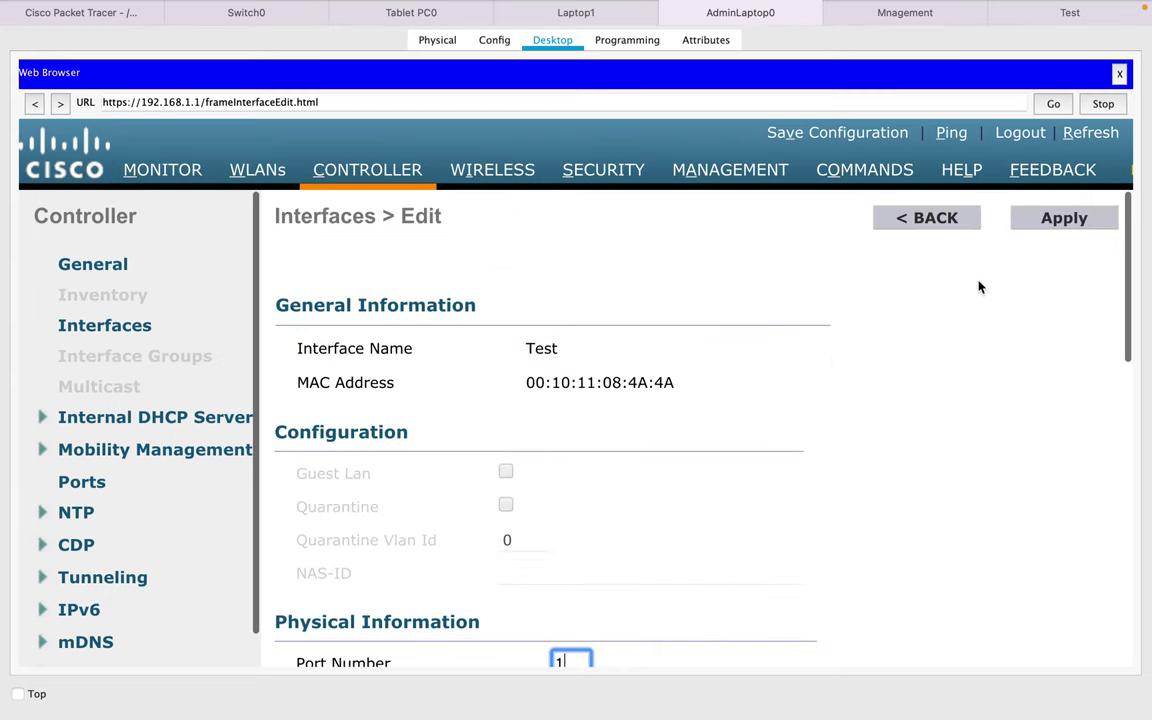
left_click(1061, 220)
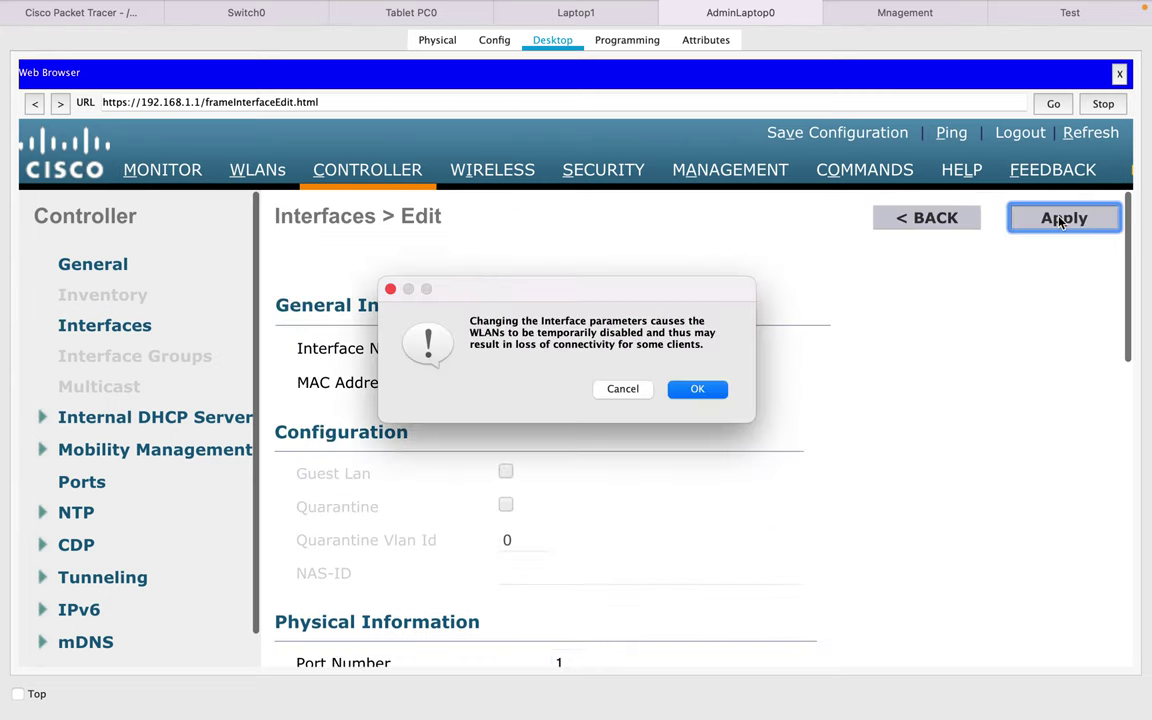
left_click(690, 398)
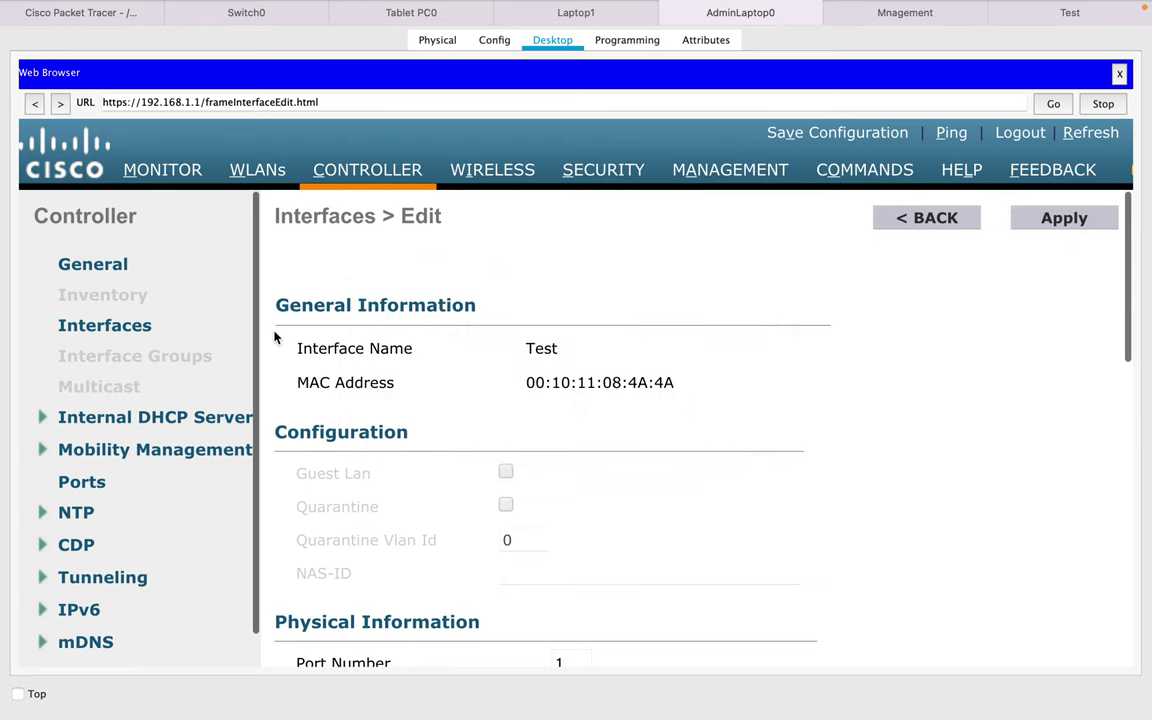
- Create a new WLAN with profile name 'Test', SSID 'Test' and WLAN ID 10
left_click(262, 177)
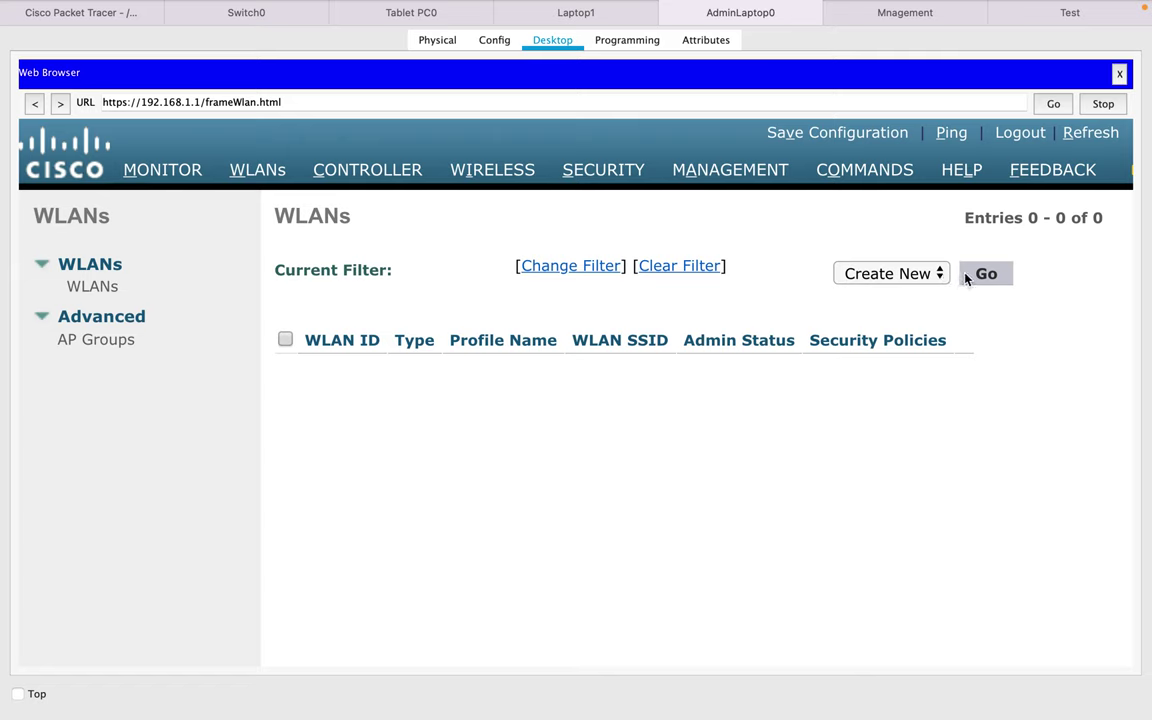
left_click(986, 277)
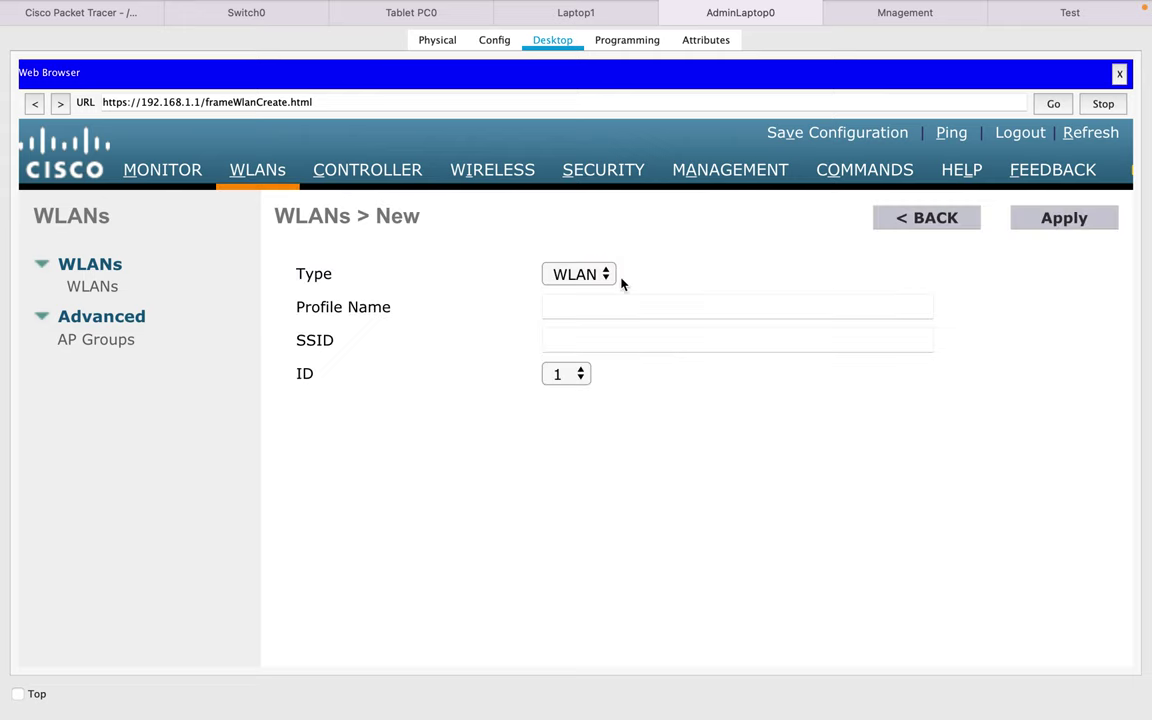
left_click(600, 307)
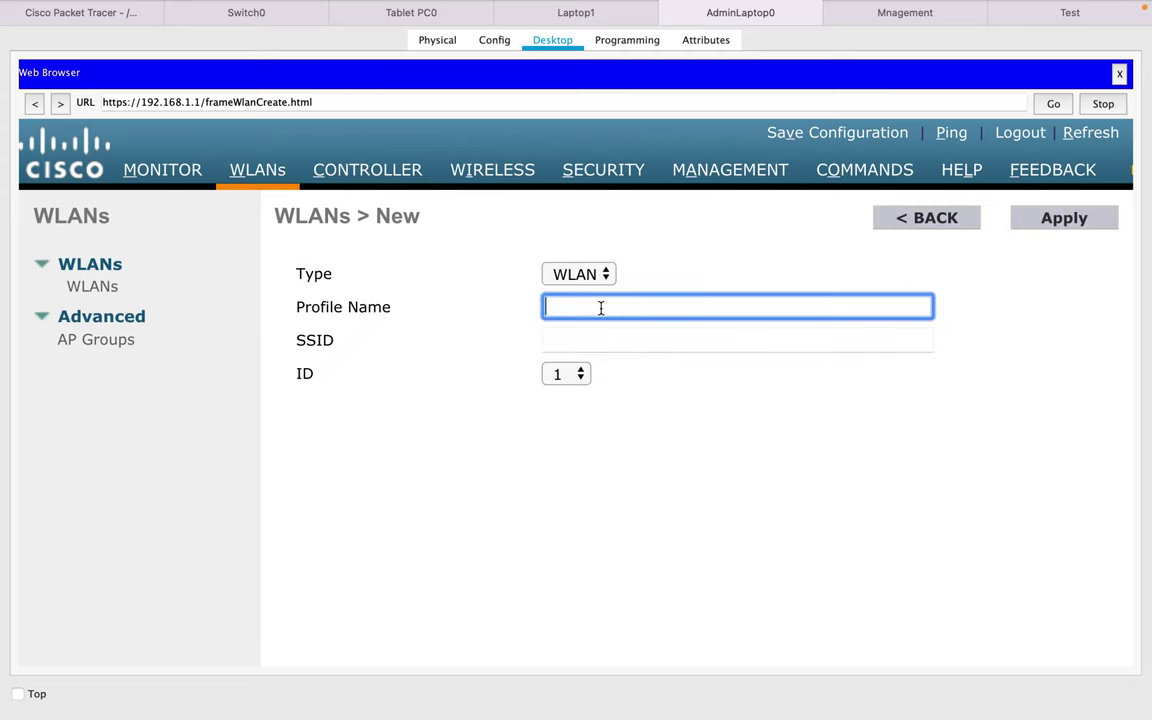
type("Test")
key("Tab")
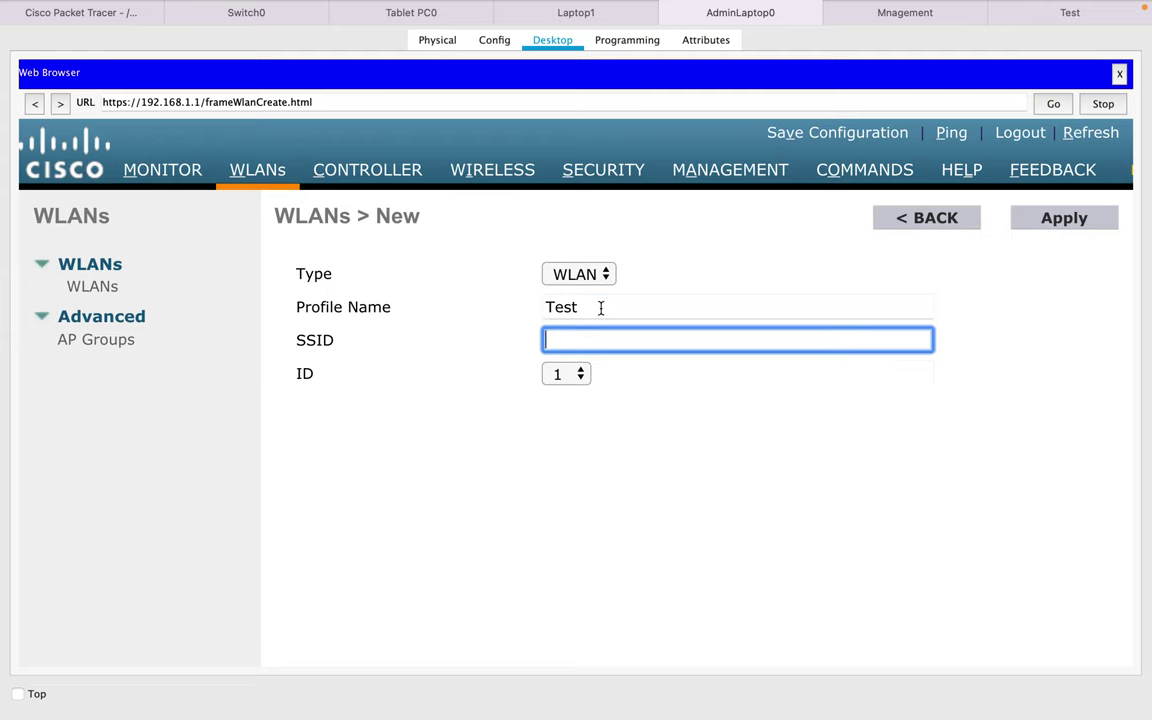
type("Test")
left_click(563, 377)
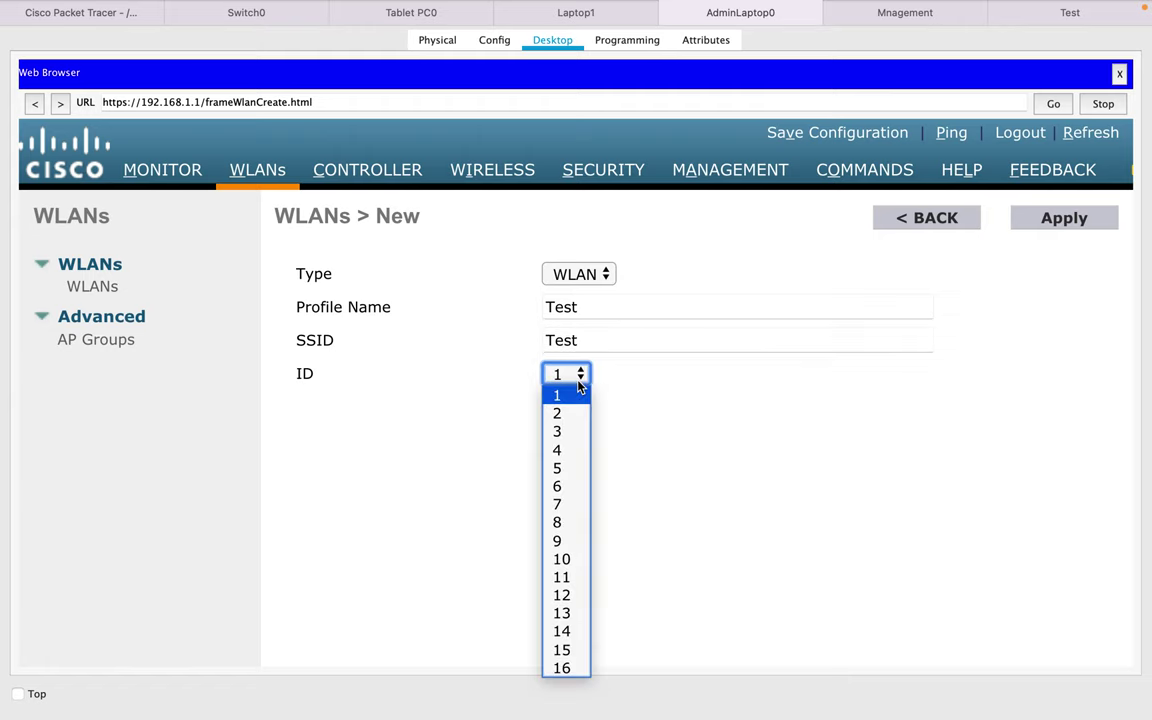
left_click(563, 560)
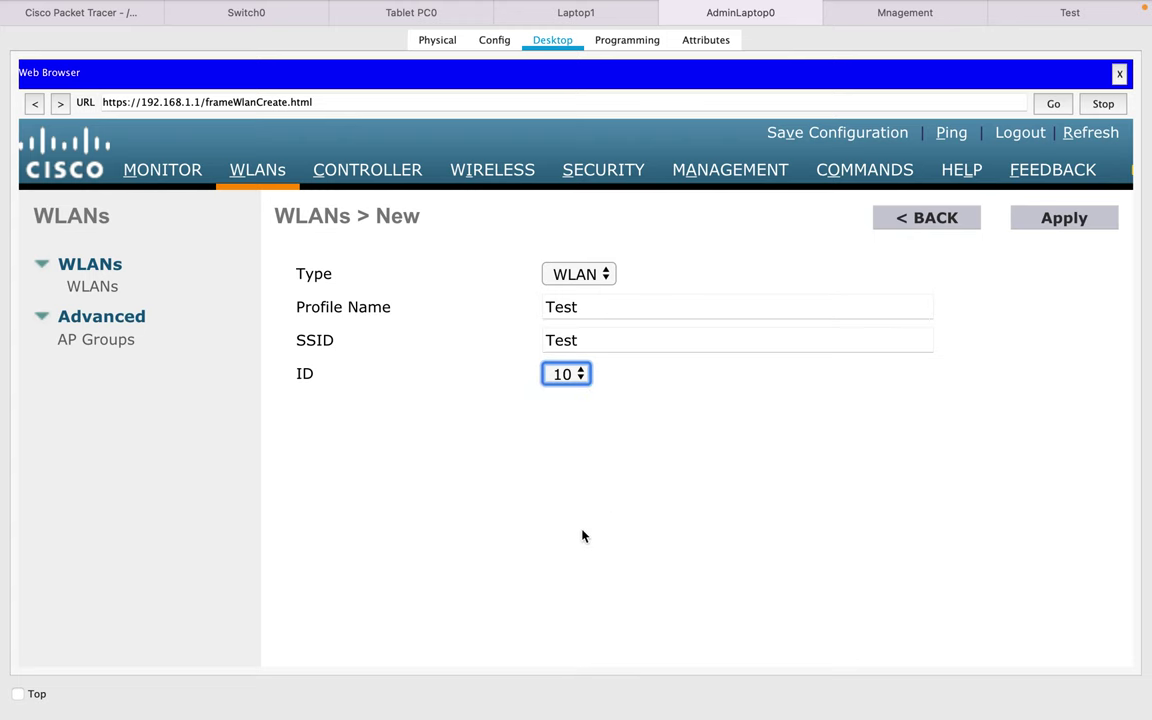
left_click(1055, 224)
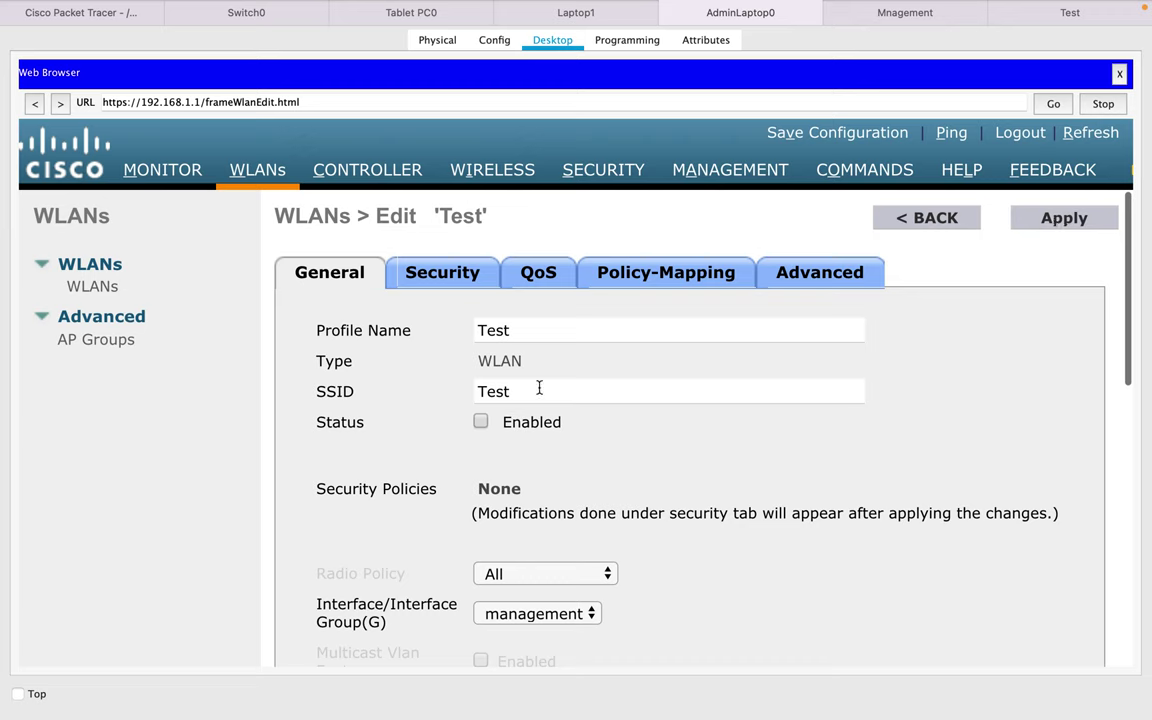
- Map the Test WLAN to the Test interface on the General tab and apply
left_click(568, 616)
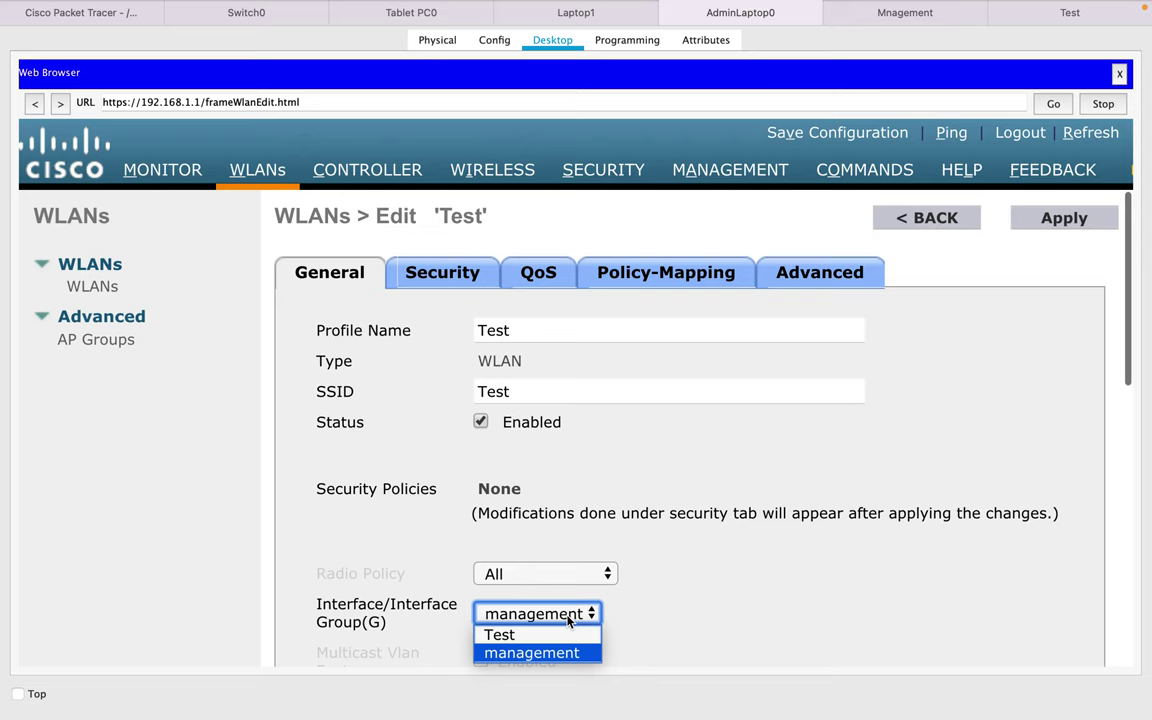
left_click(520, 636)
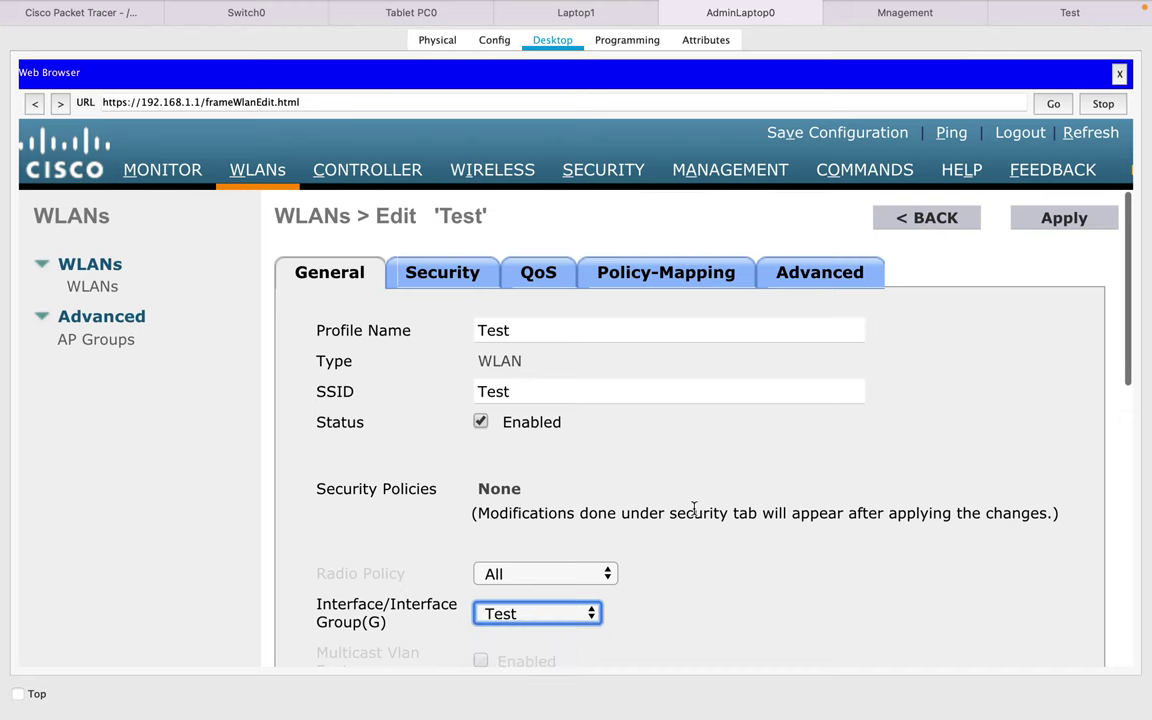
scroll(700, 507, "down", 10)
scroll(700, 507, "up", 10)
left_click(1097, 221)
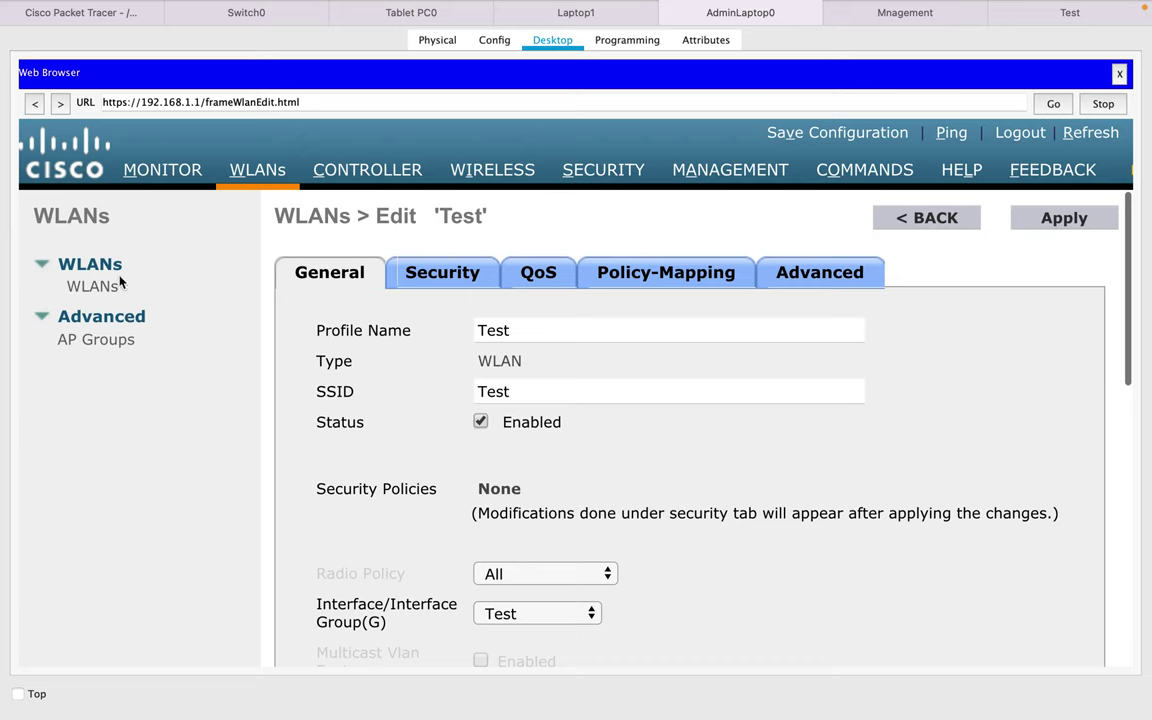
left_click(96, 288)
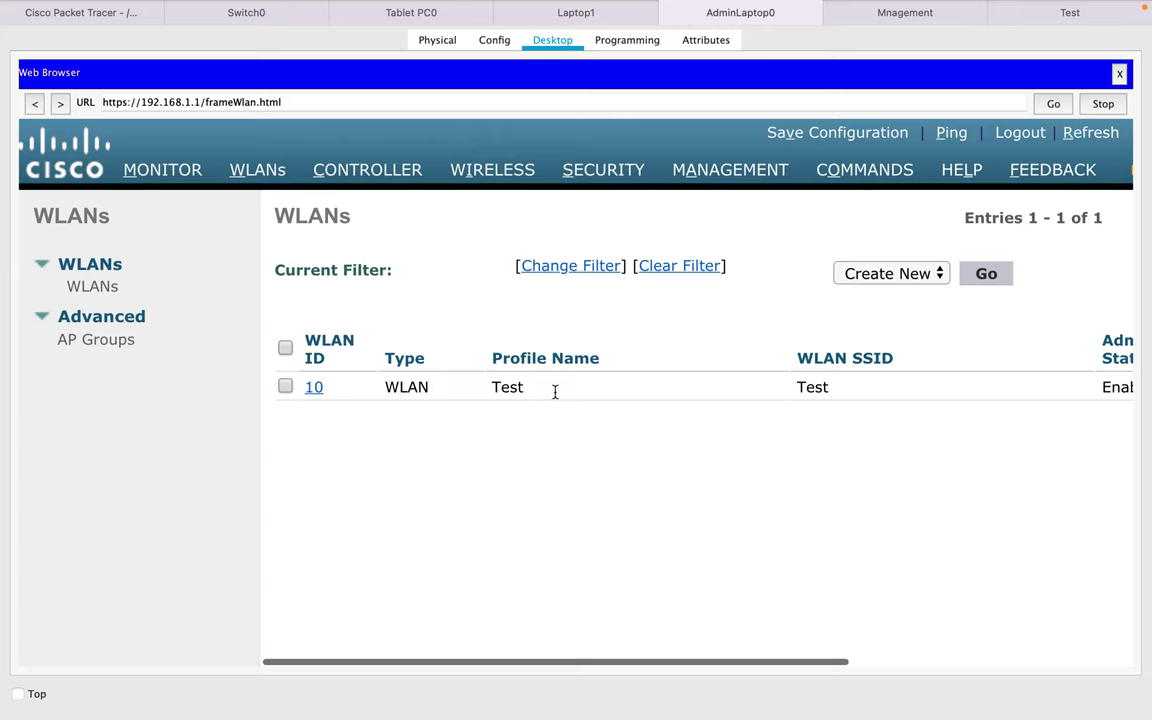
- Scroll the WLAN list to review WLAN 10 'Test' and its Security Policies set to None
scroll(576, 390, "right", 5)
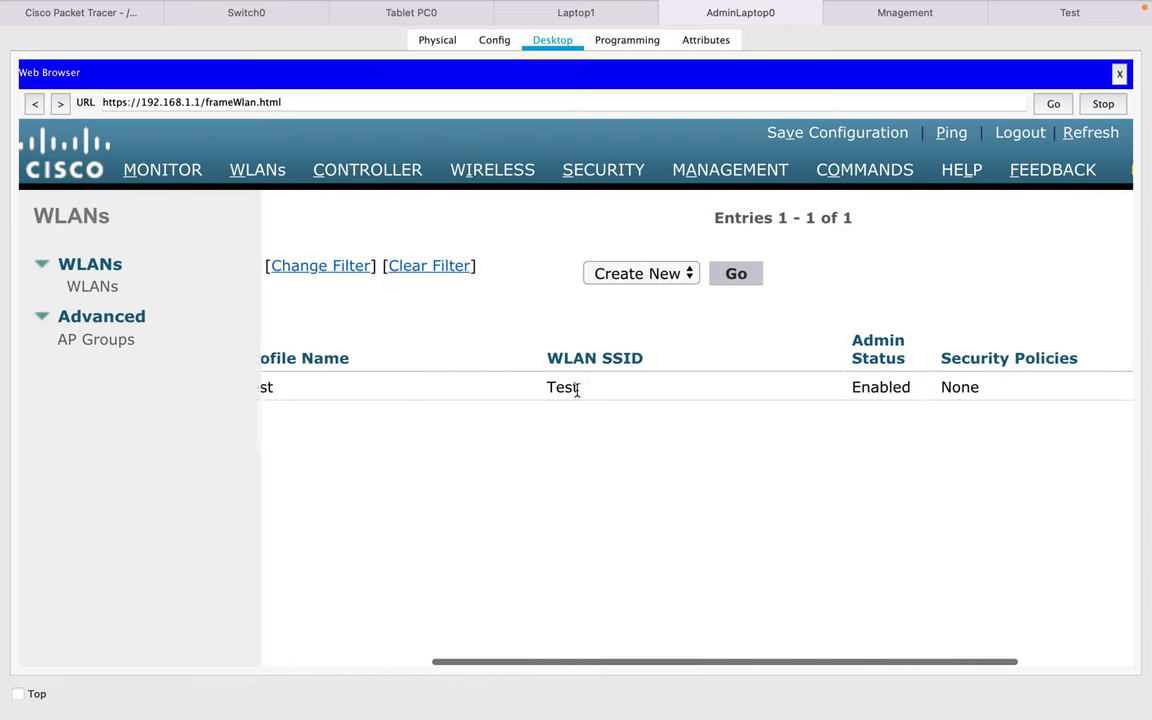
scroll(576, 390, "right", 3)
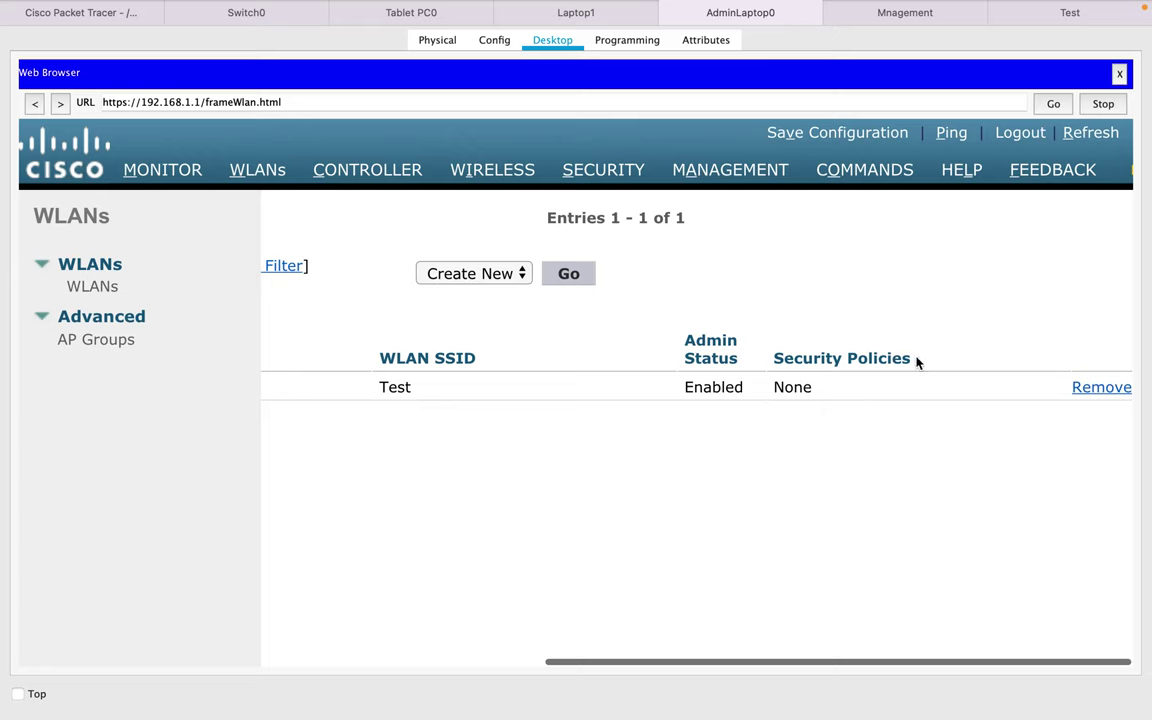
left_click_drag(913, 360, 774, 362)
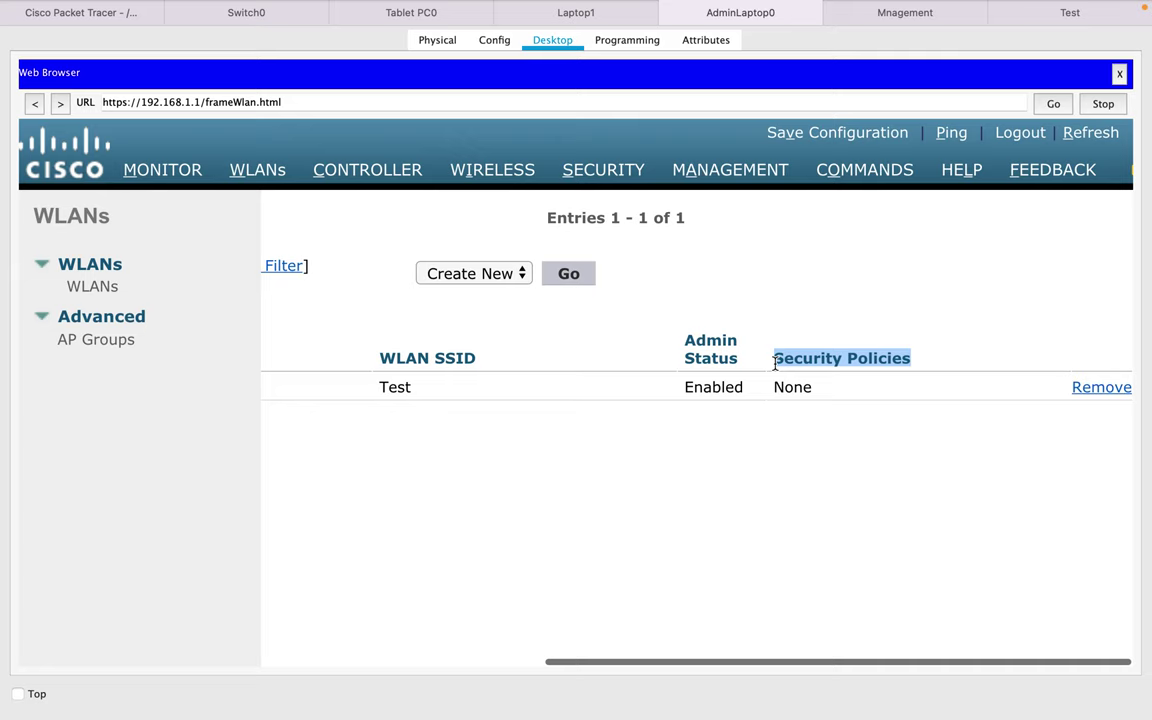
left_click(868, 332)
scroll(714, 352, "left", 2)
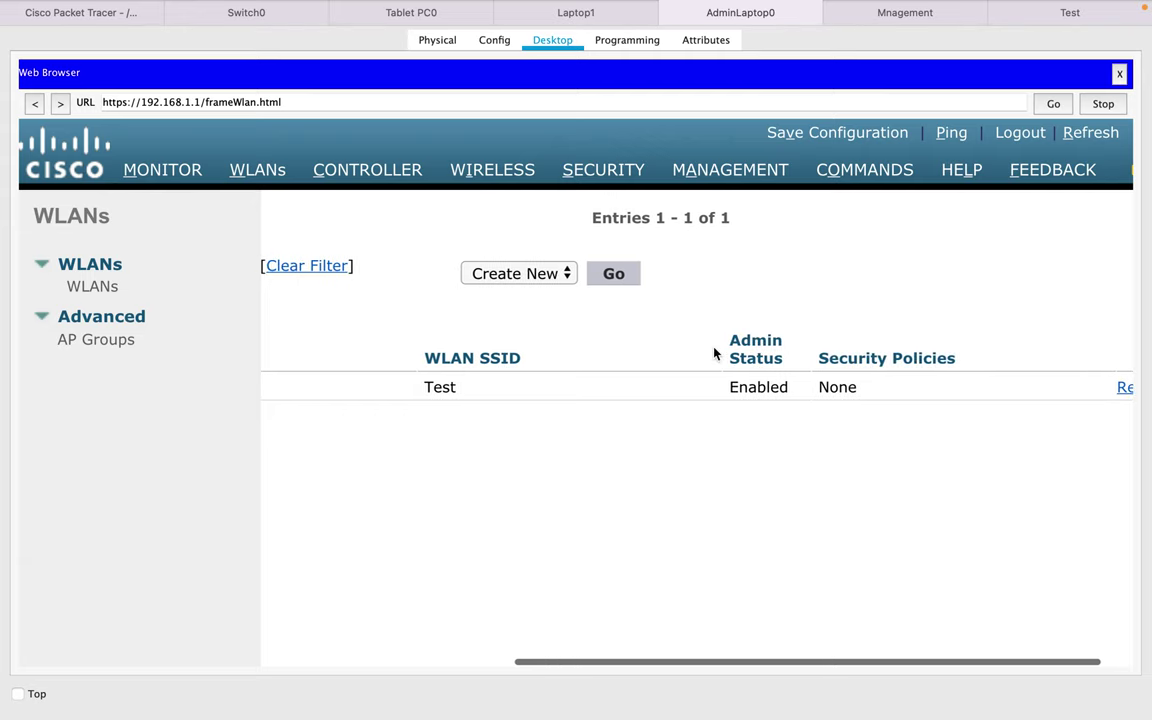
scroll(714, 352, "right", 1)
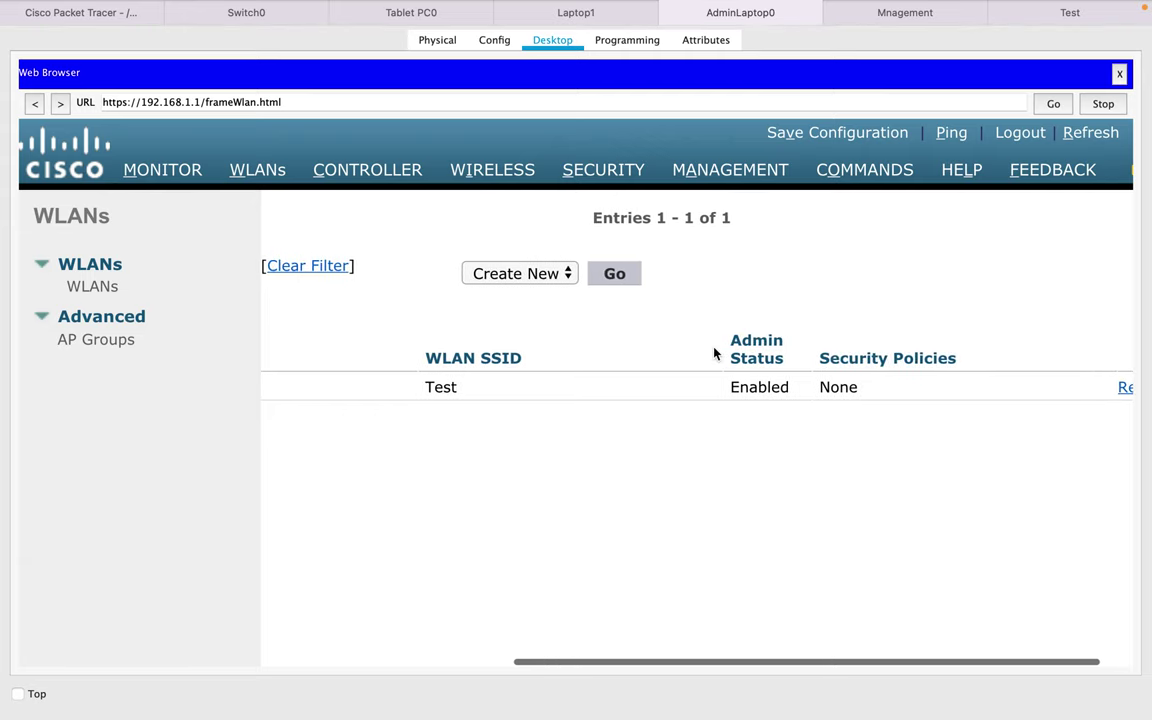
scroll(714, 352, "left", 10)
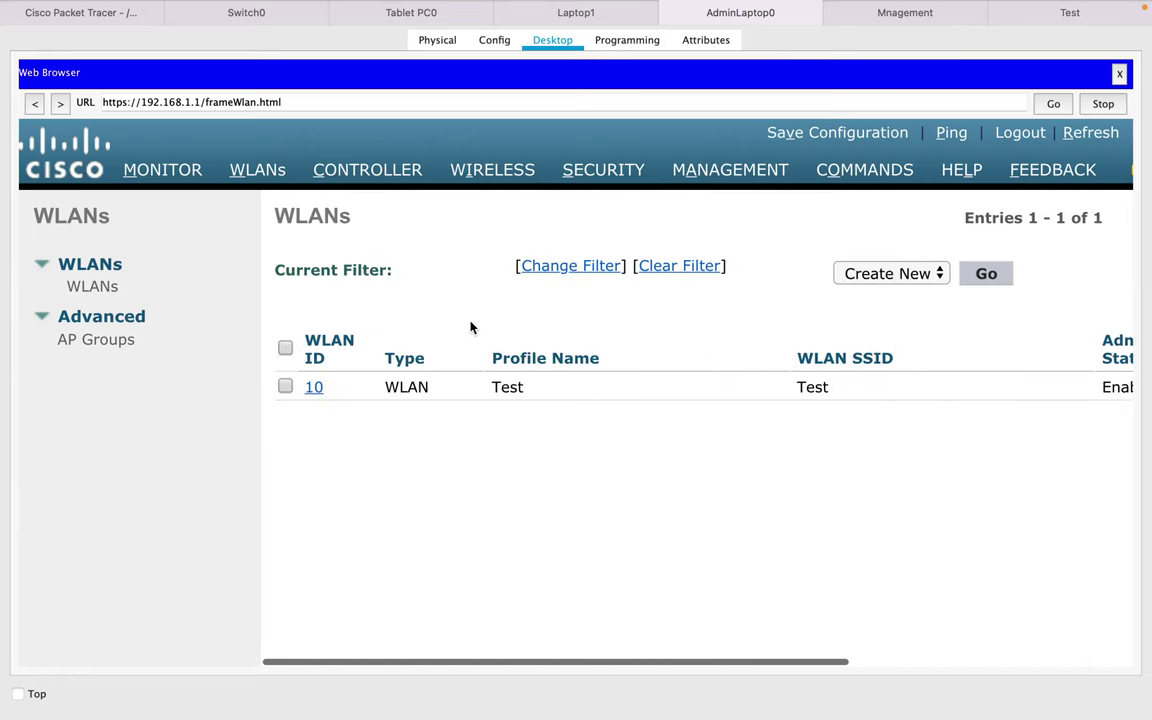
- On the Test WLAN's Layer 2 security, choose WPA+WPA2 and enable WPA2 Policy and PSK
left_click(314, 387)
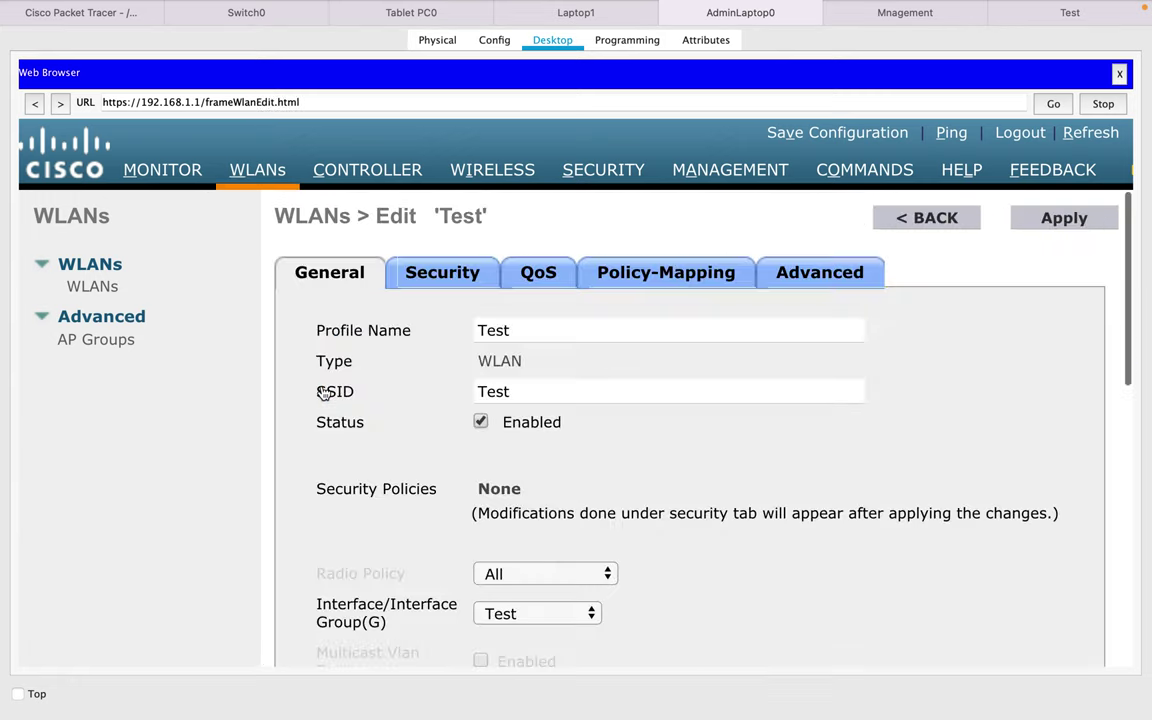
left_click(453, 275)
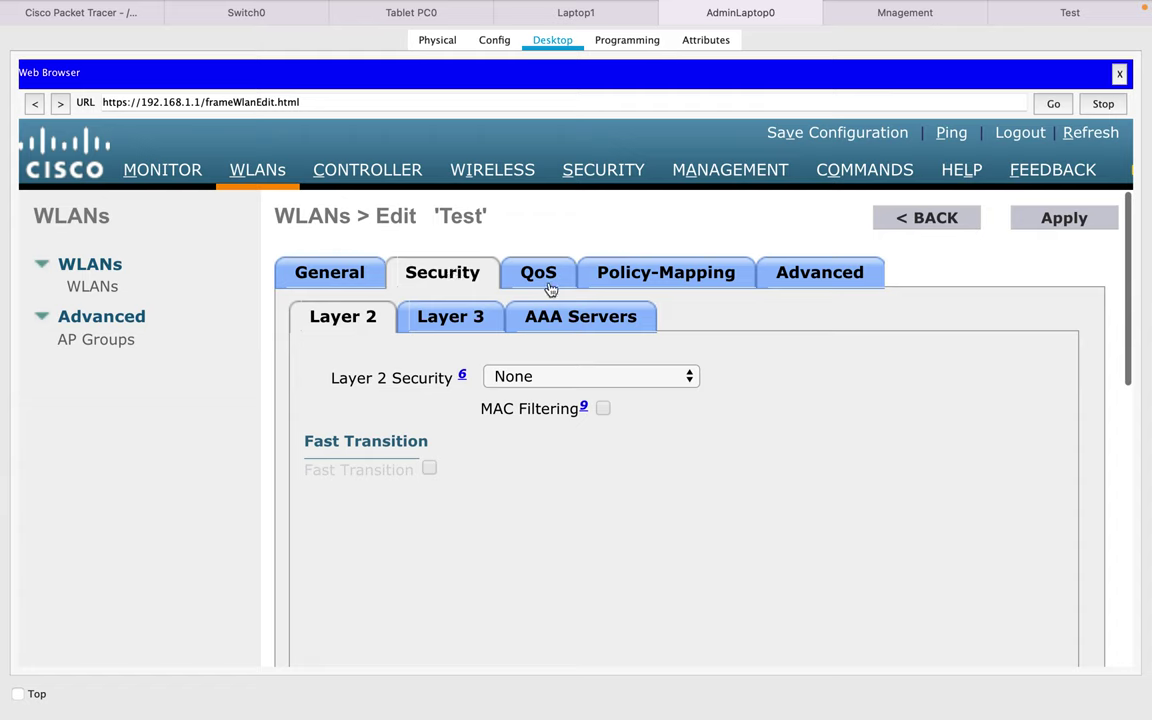
left_click(600, 384)
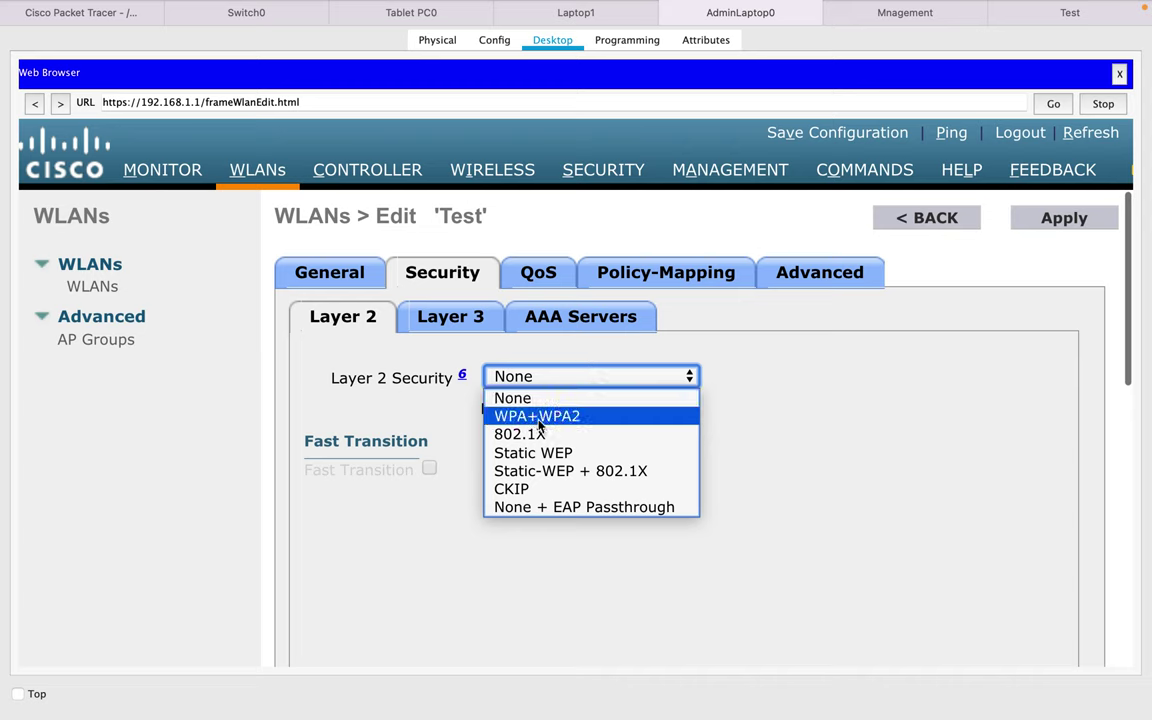
left_click(539, 420)
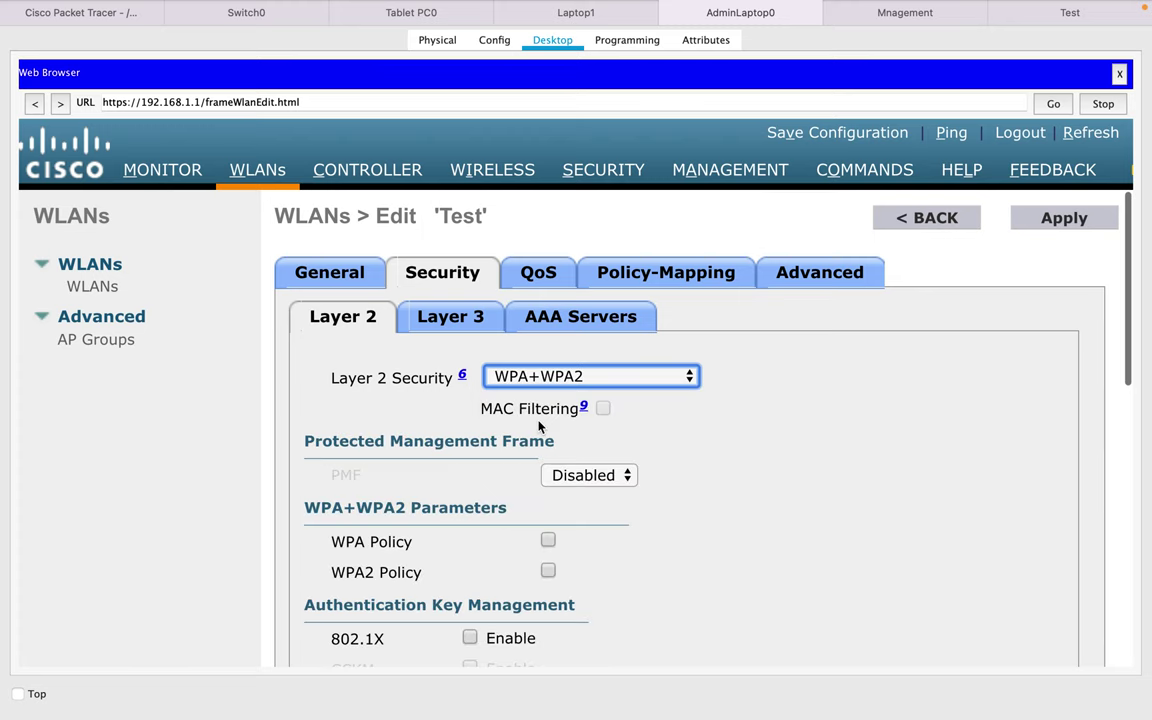
scroll(546, 530, "down", 1)
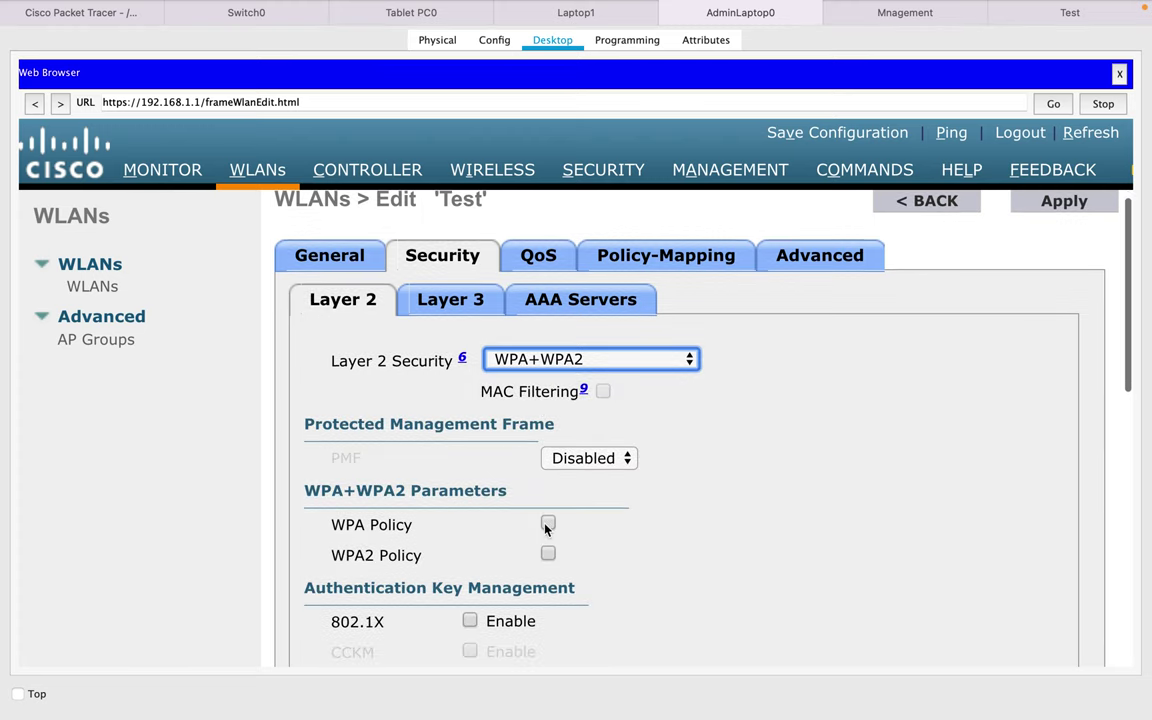
scroll(546, 530, "down", 3)
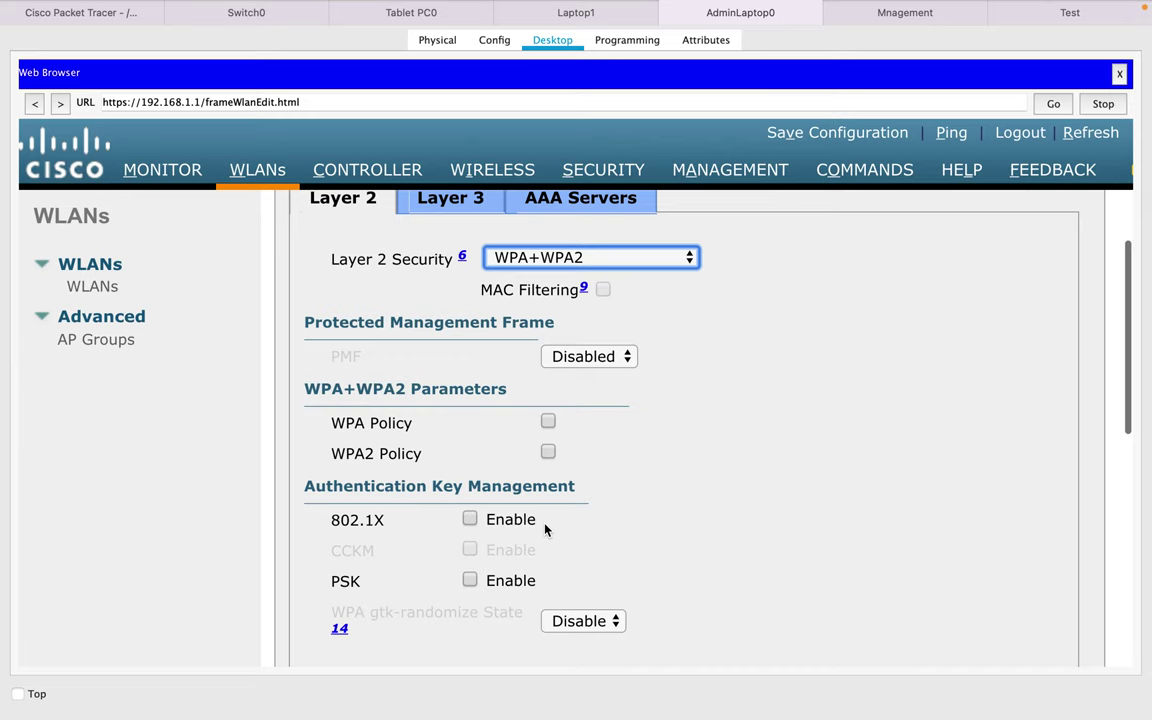
left_click(548, 452)
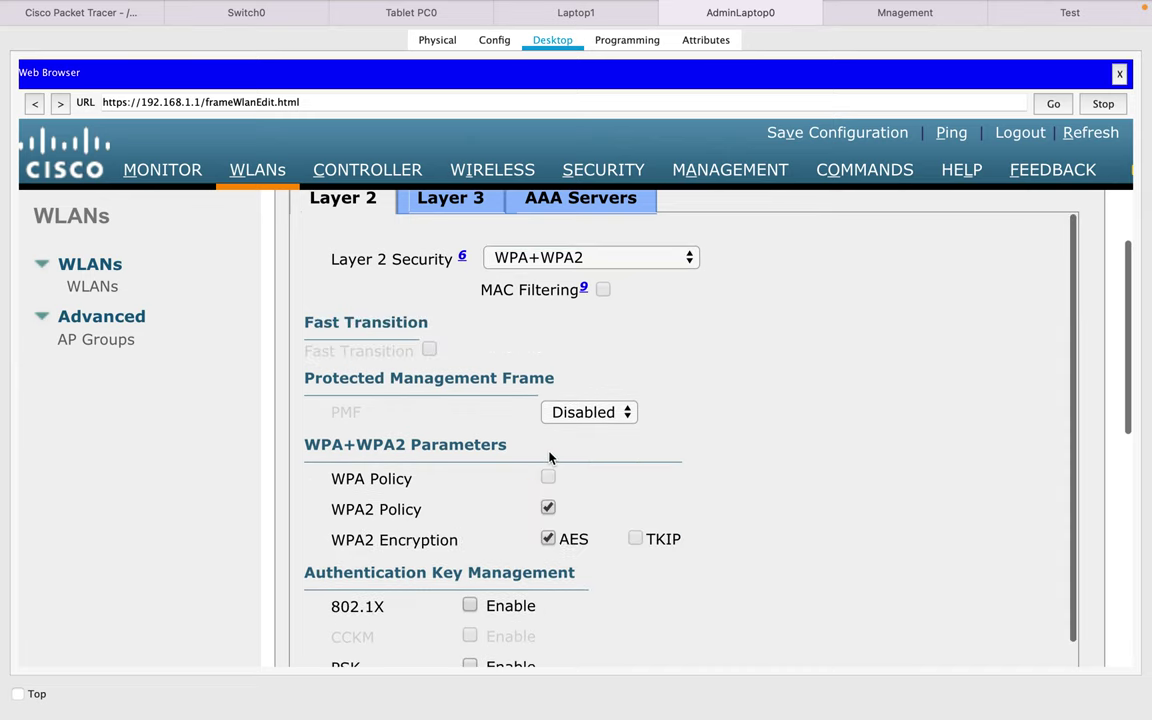
scroll(687, 443, "down", 4)
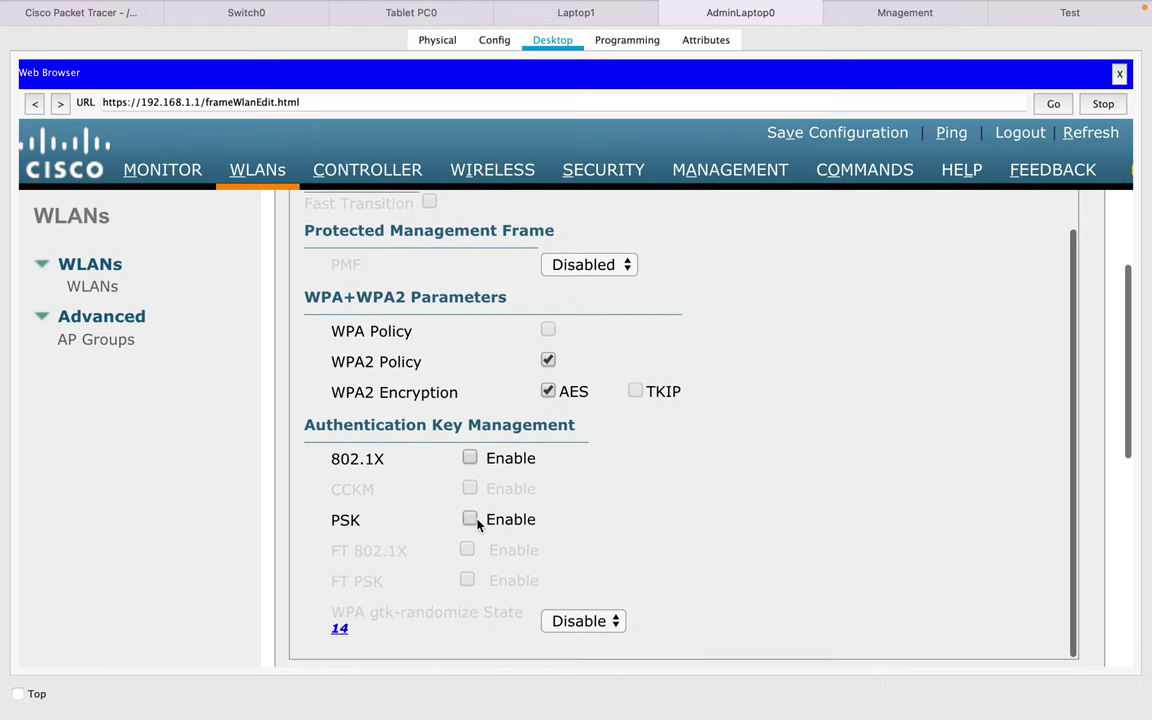
left_click(470, 519)
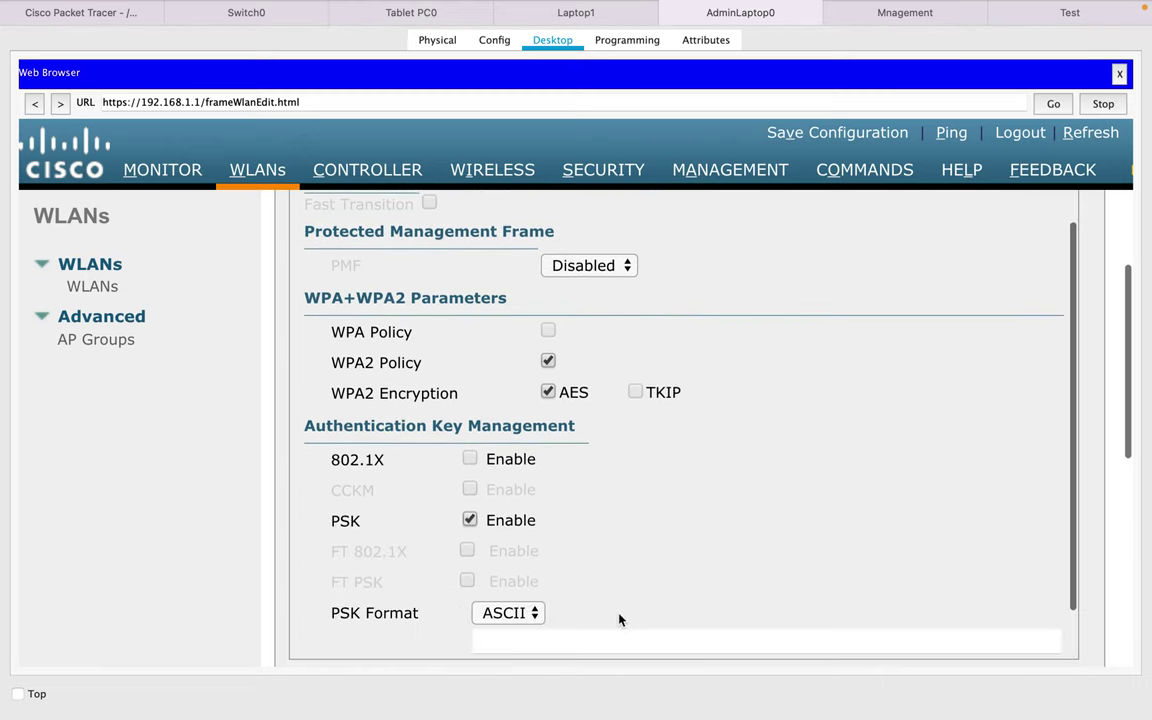
- Enter the pre-shared key and apply the security settings, confirming the change
left_click(566, 640)
type("cisc")
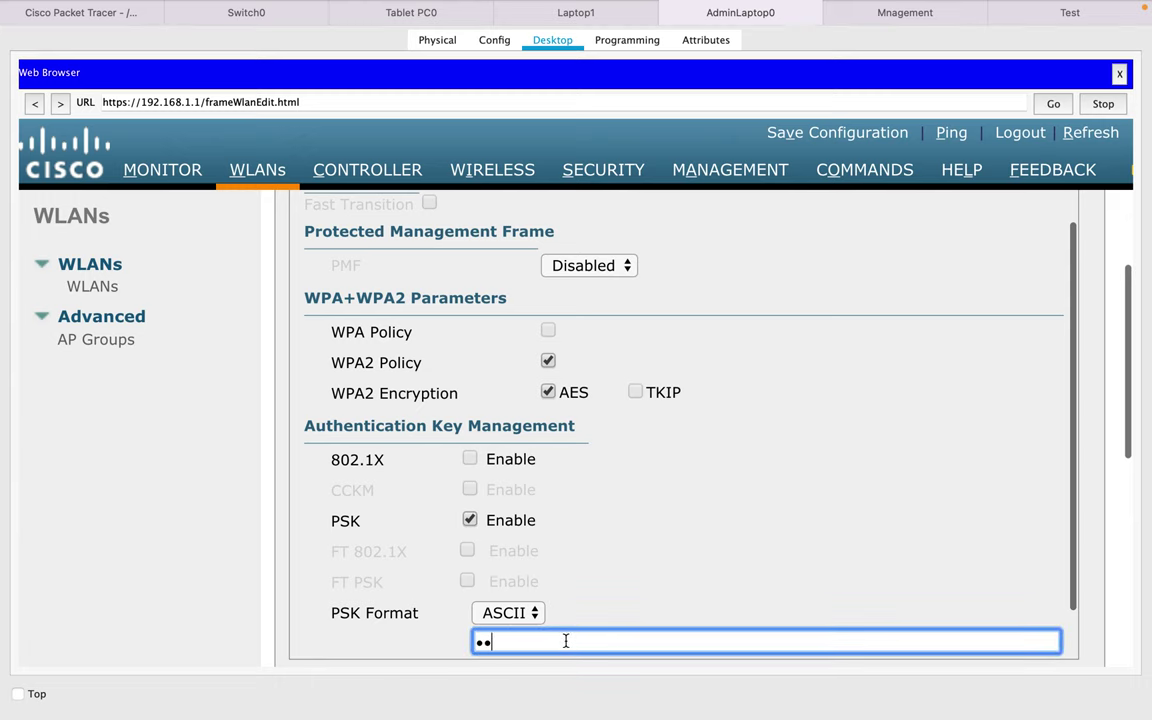
type("o123")
scroll(850, 496, "up", 5)
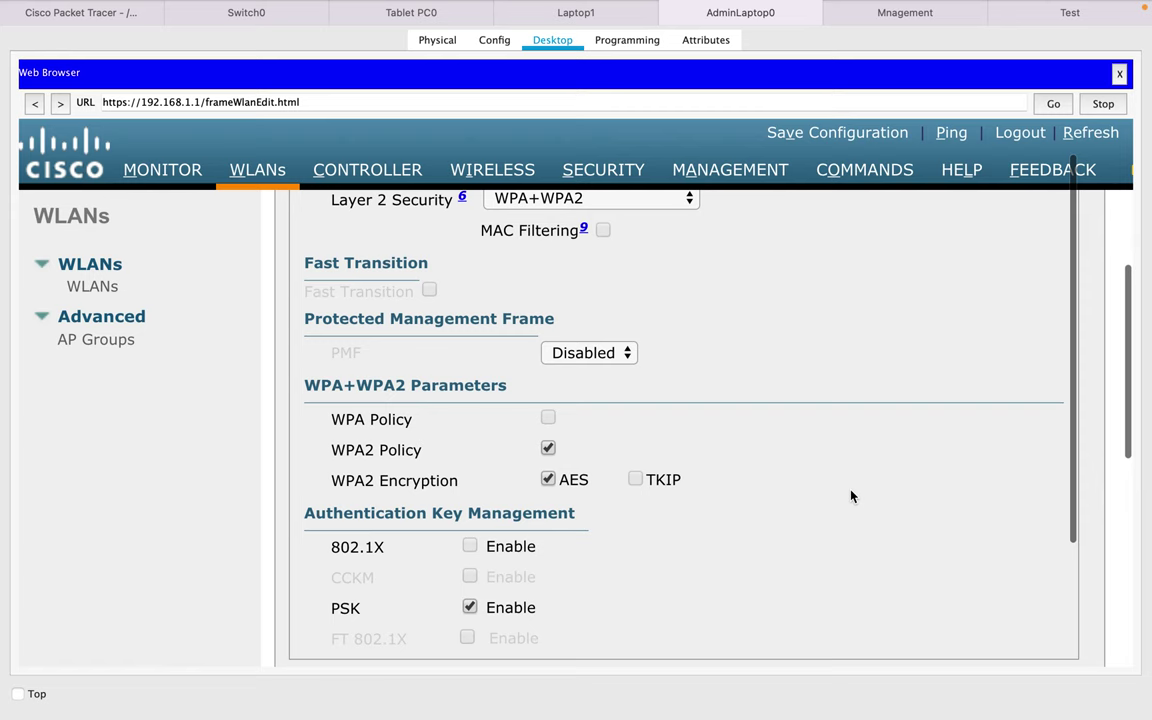
left_click(1064, 218)
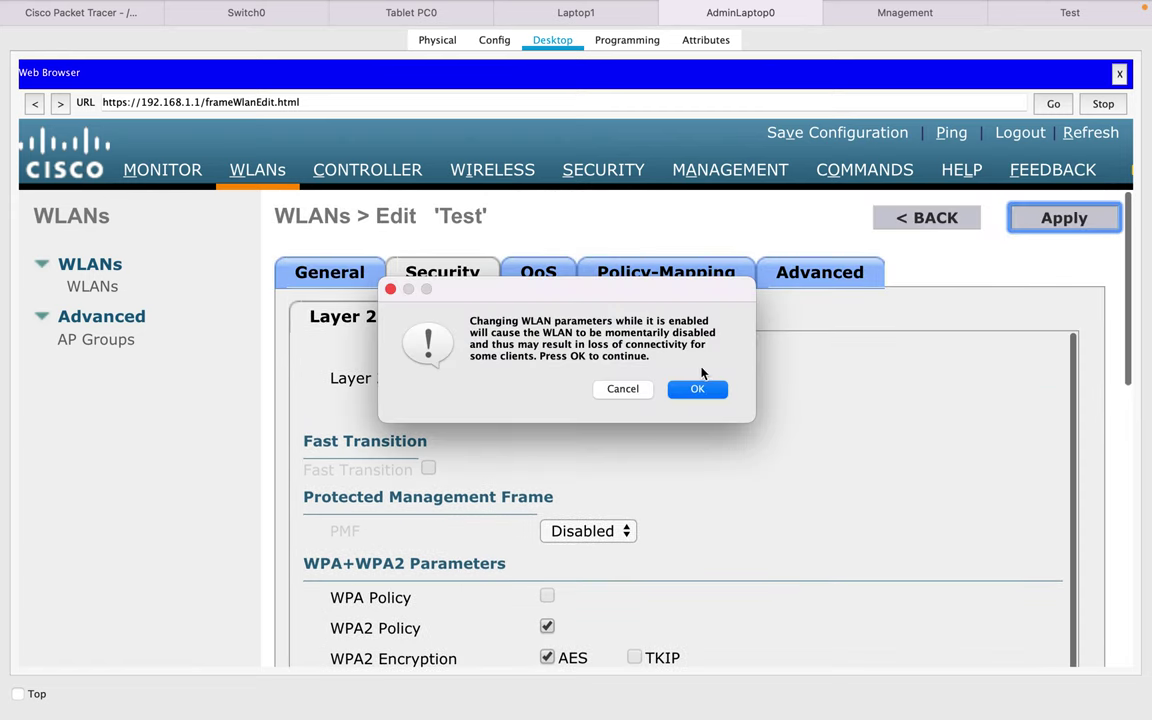
left_click(692, 390)
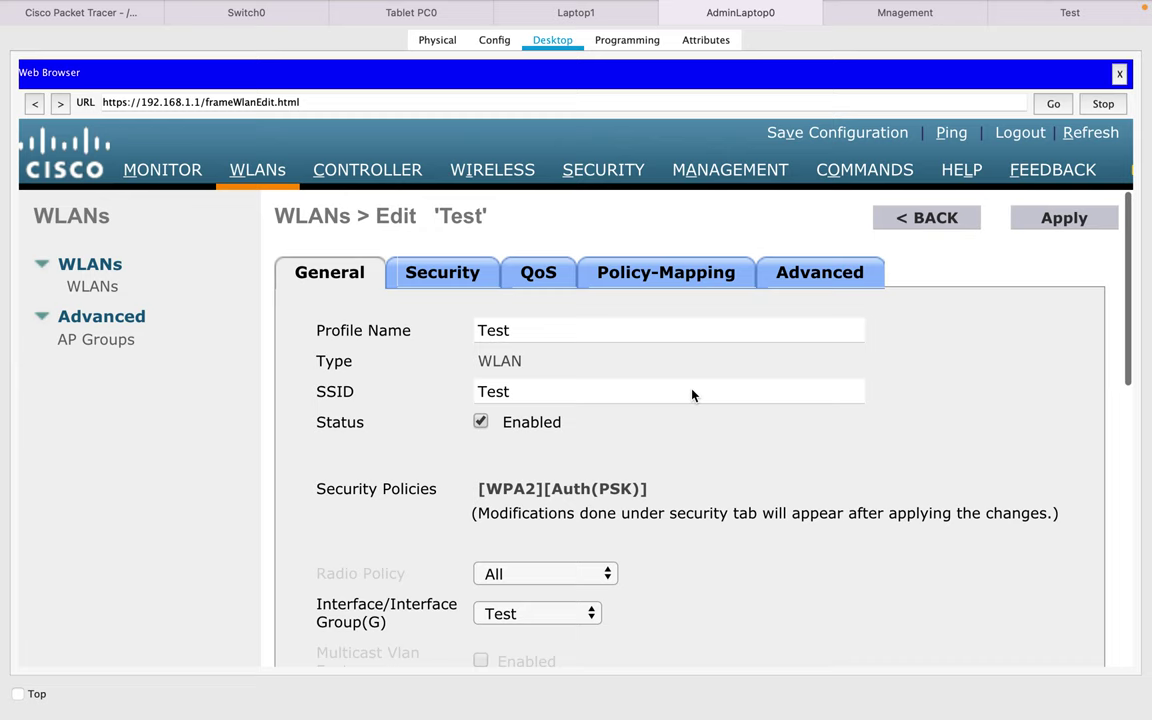
left_click(528, 274)
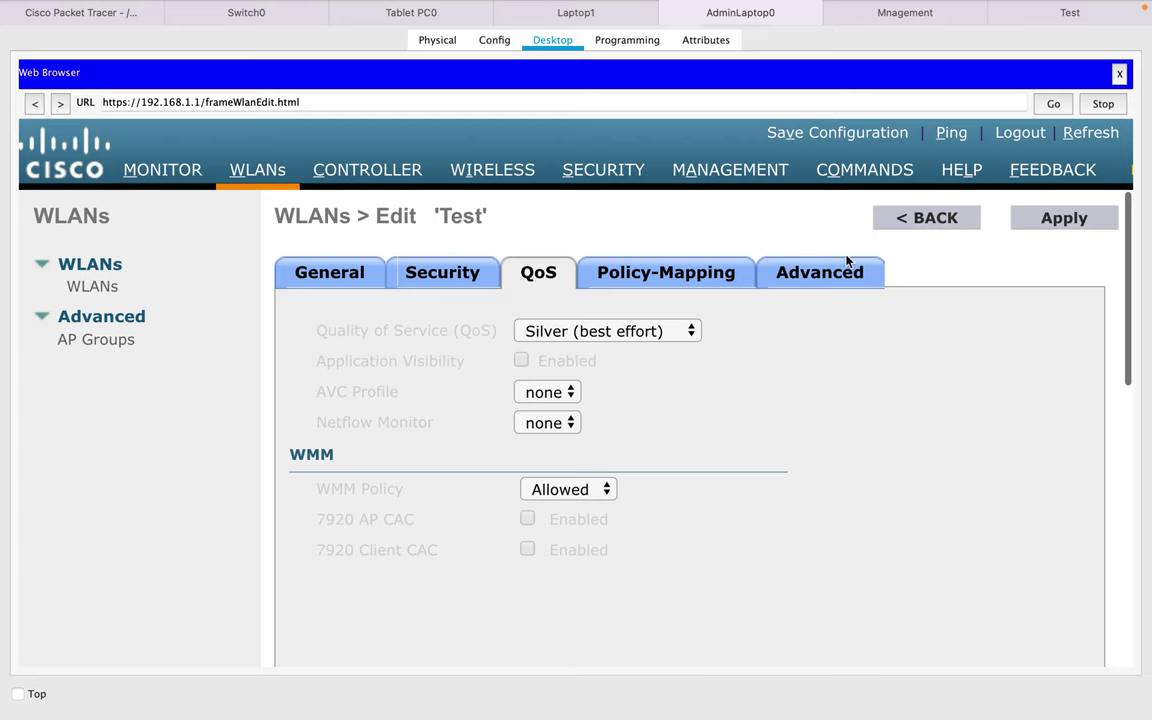
- Review the Advanced tab: client exclusion timeout 60 seconds and 200 maximum clients per AP radio
left_click(826, 284)
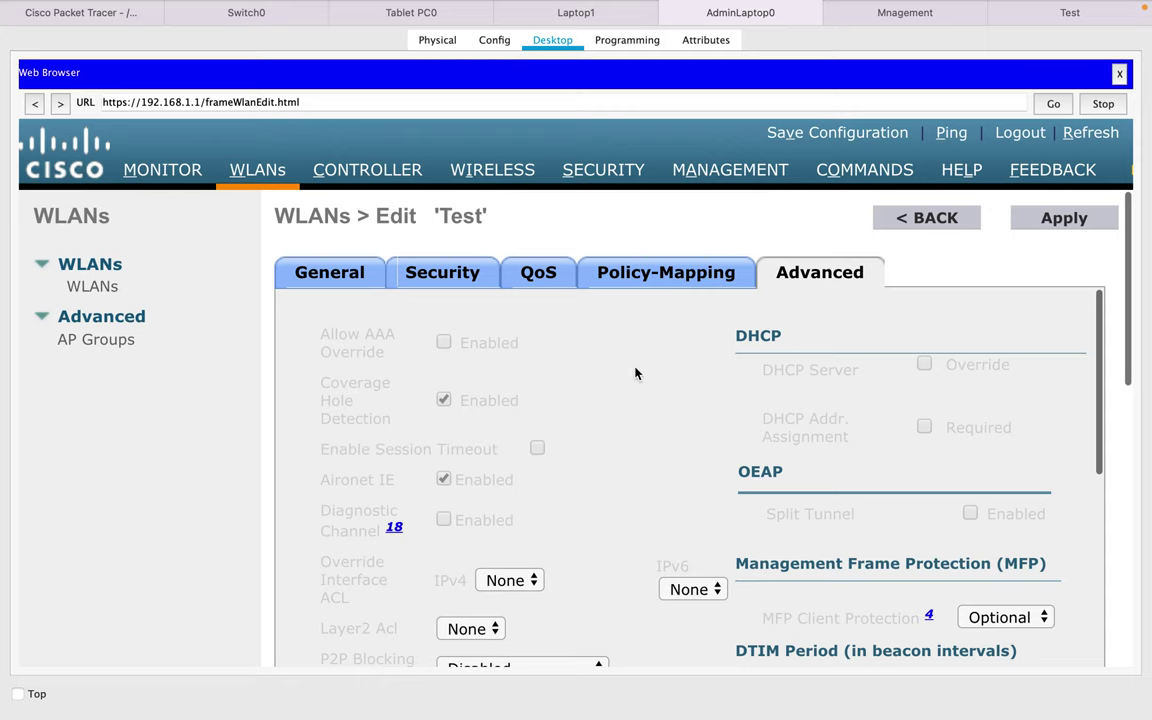
scroll(460, 453, "down", 5)
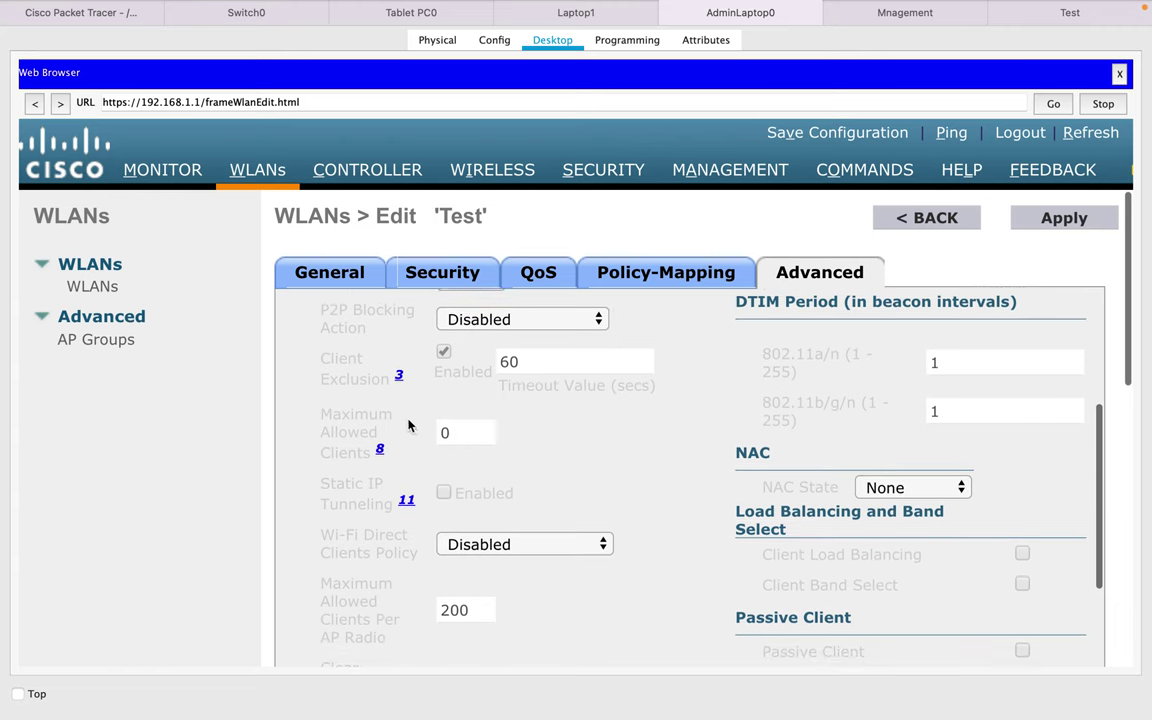
left_click_drag(378, 386, 340, 381)
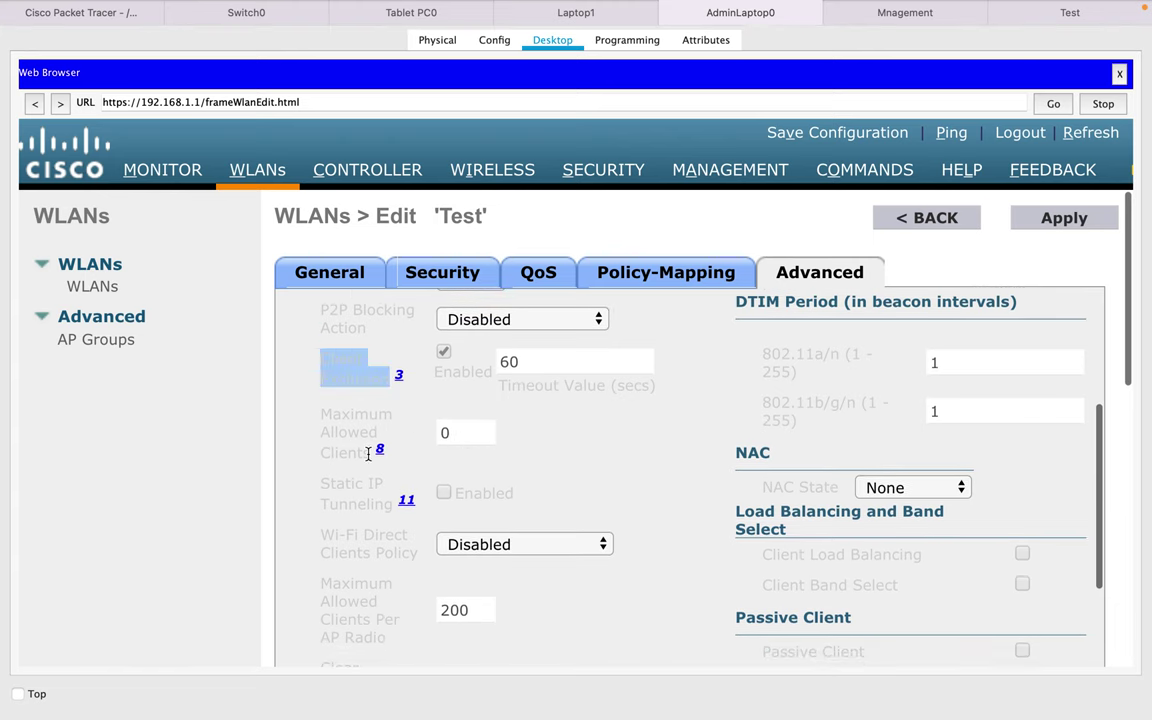
left_click_drag(368, 453, 270, 378)
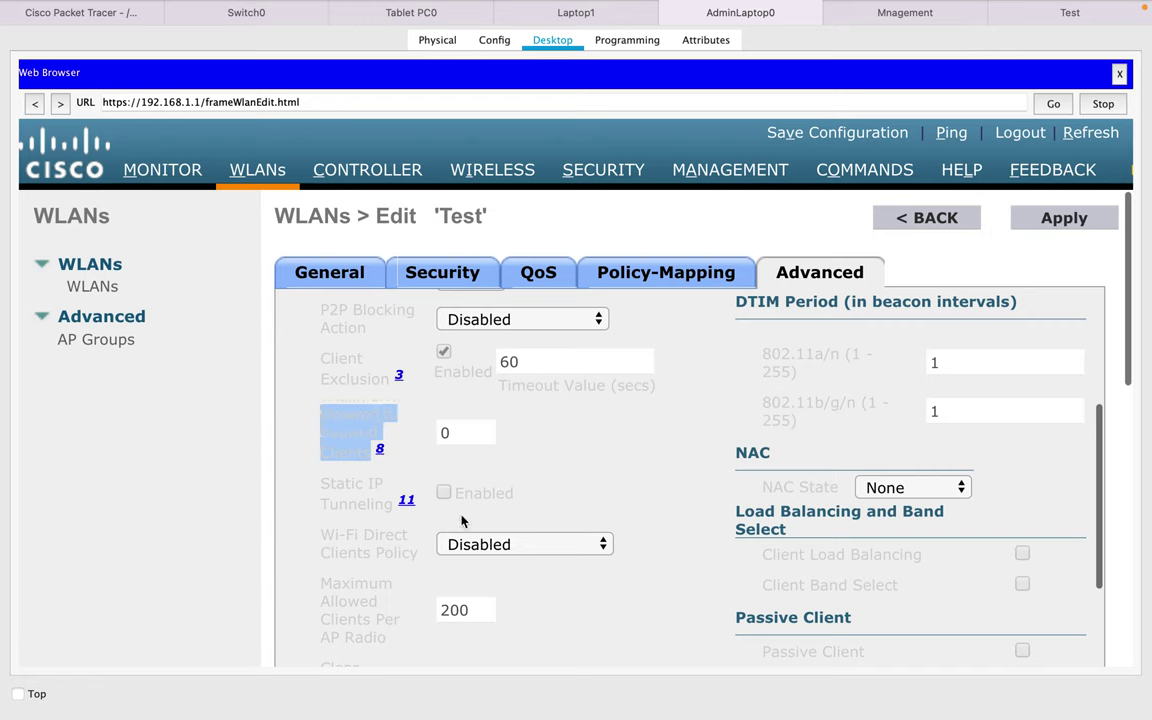
left_click_drag(393, 643, 303, 591)
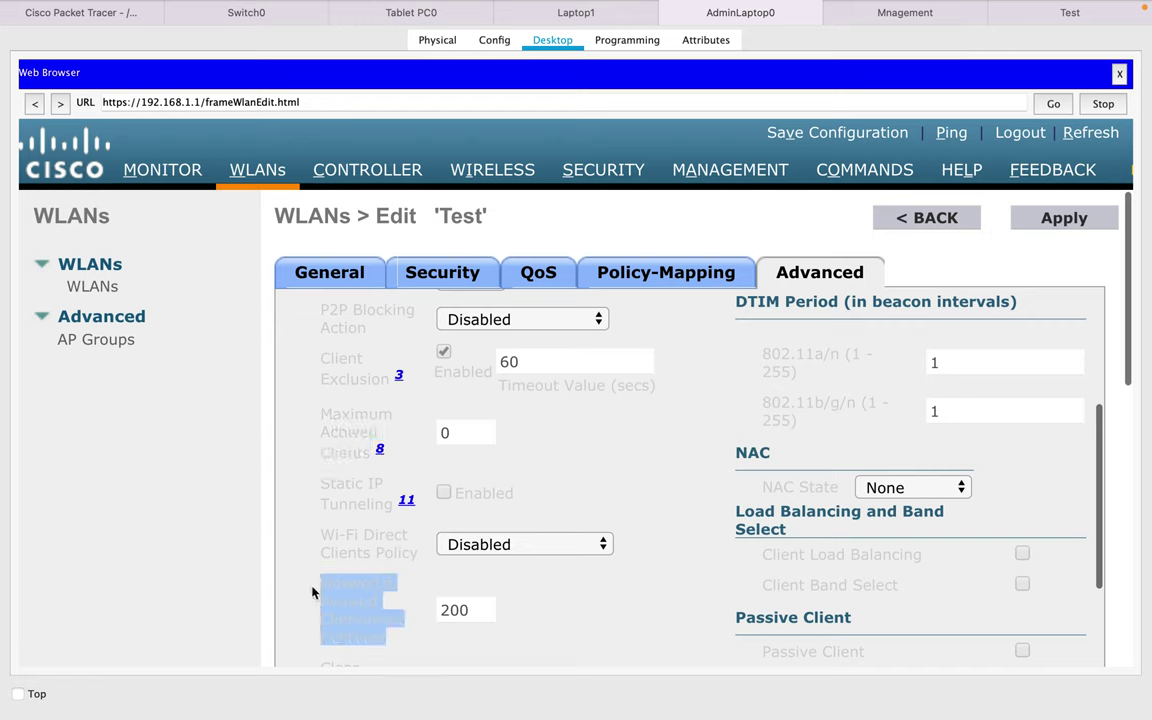
left_click(545, 599)
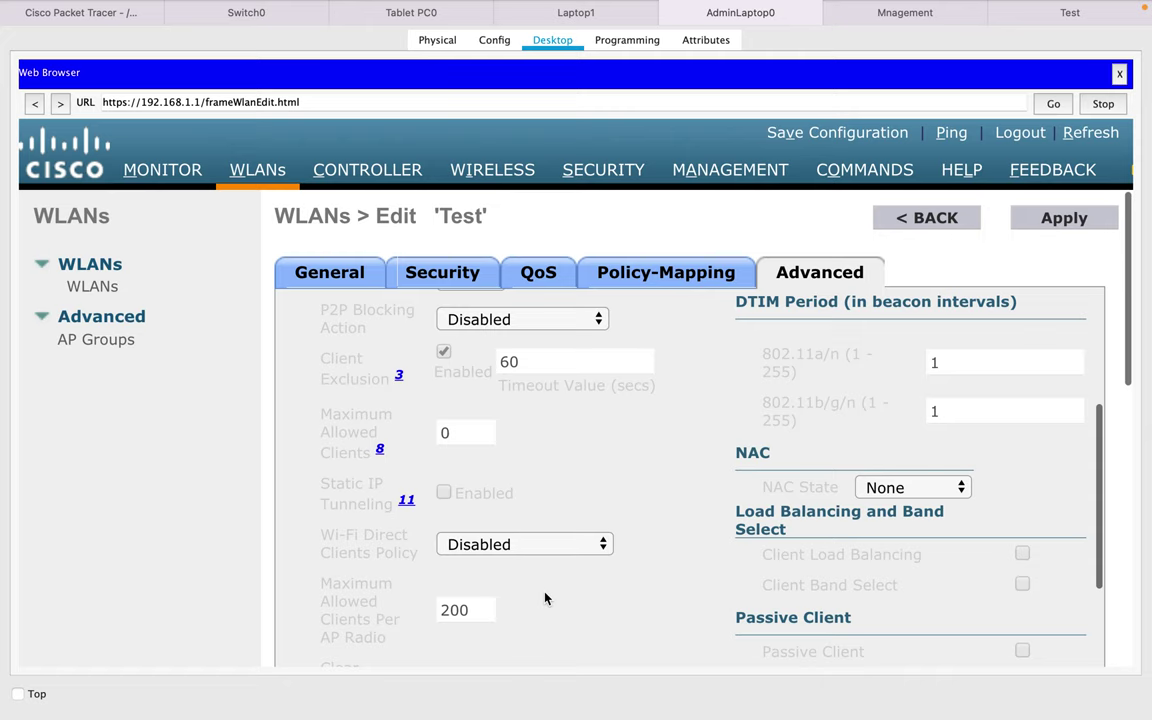
- Tick FlexConnect Local Switching and Local Auth on the Test WLAN, then apply and confirm
scroll(545, 598, "down", 5)
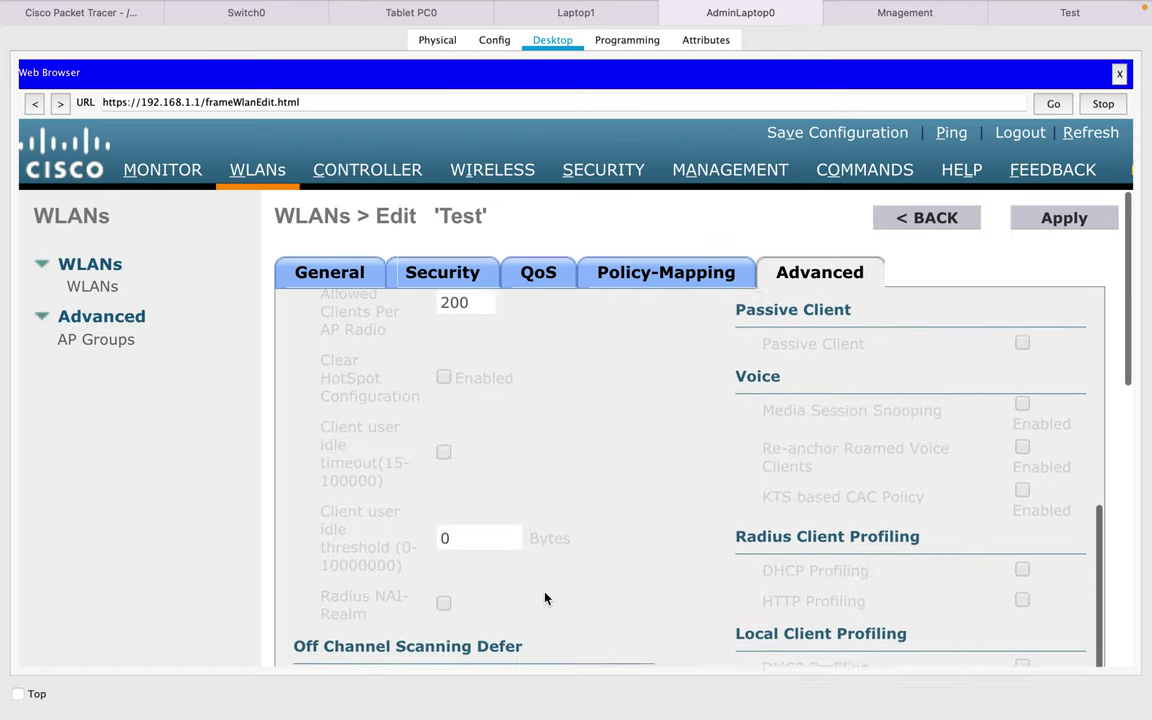
scroll(545, 598, "down", 5)
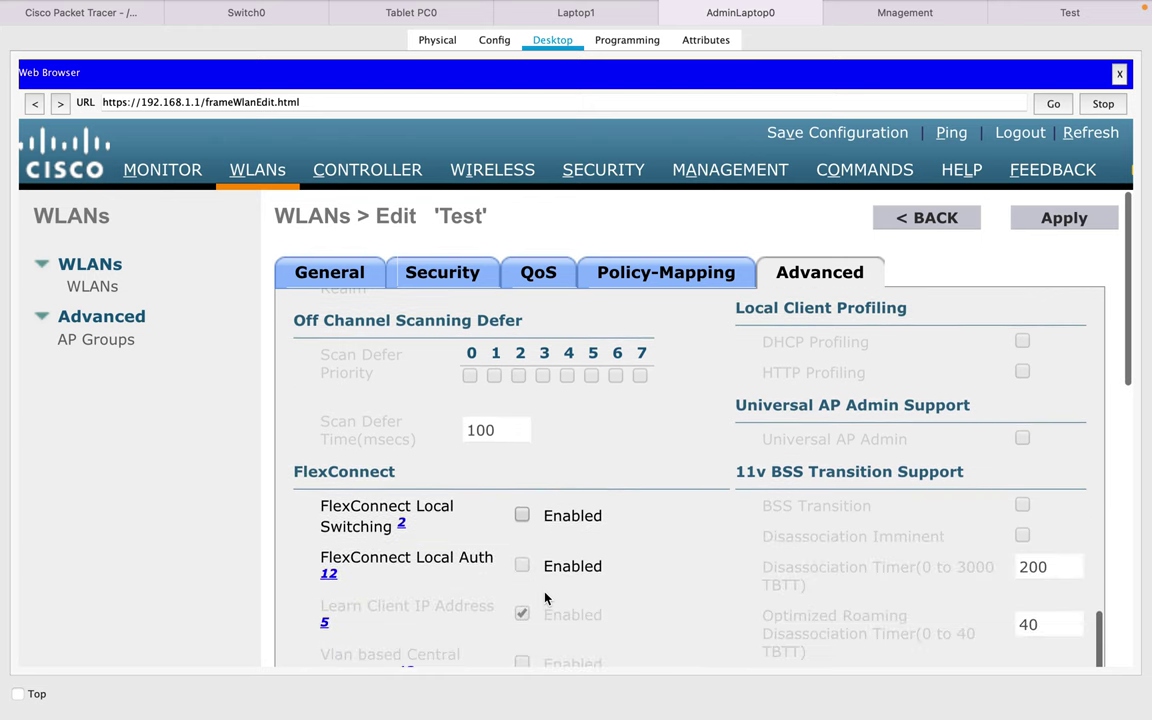
scroll(545, 598, "down", 1)
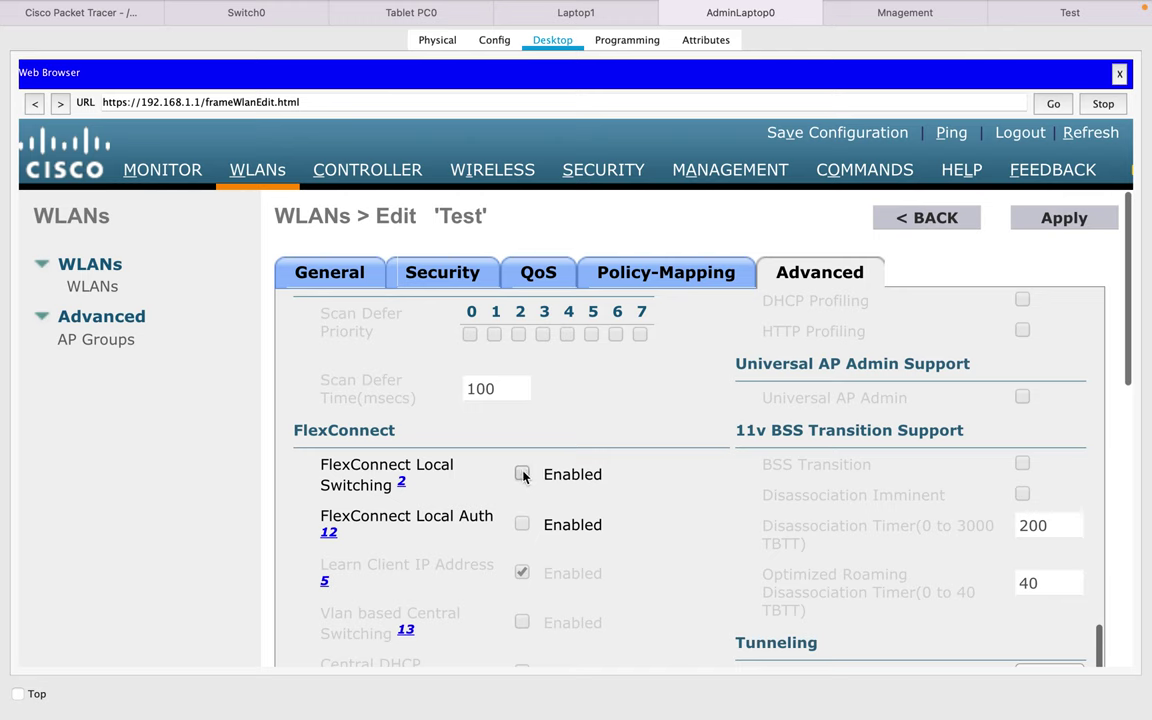
left_click(522, 474)
left_click(522, 524)
left_click(1048, 226)
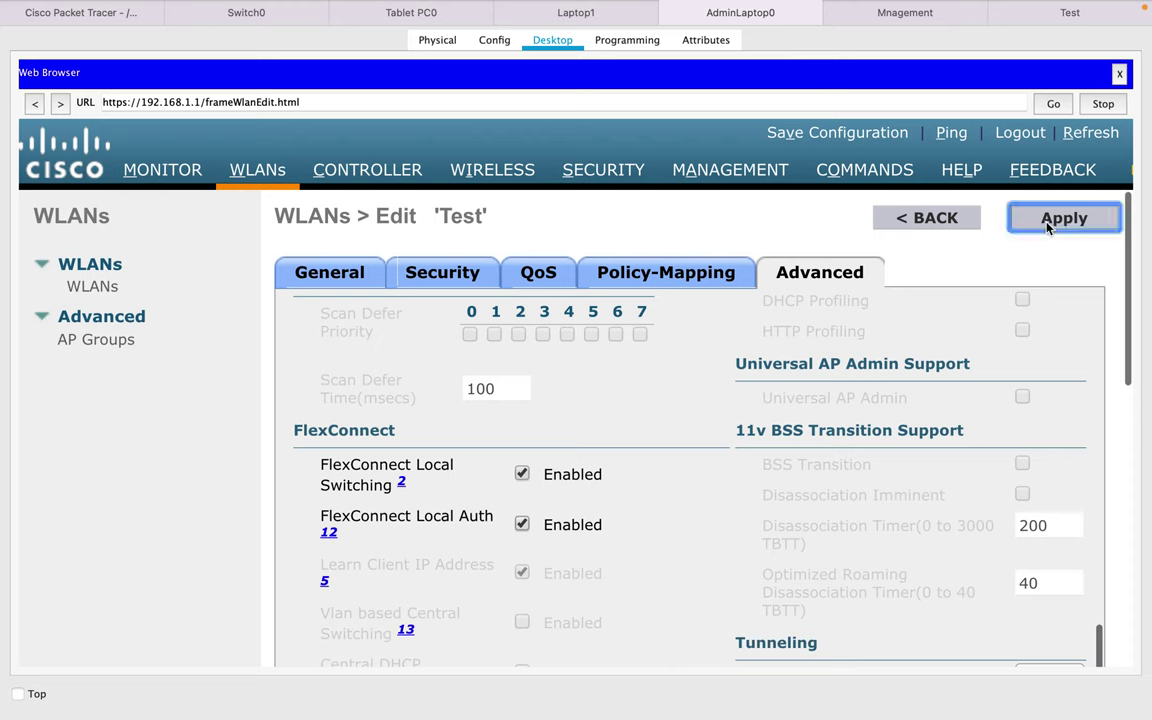
left_click(688, 390)
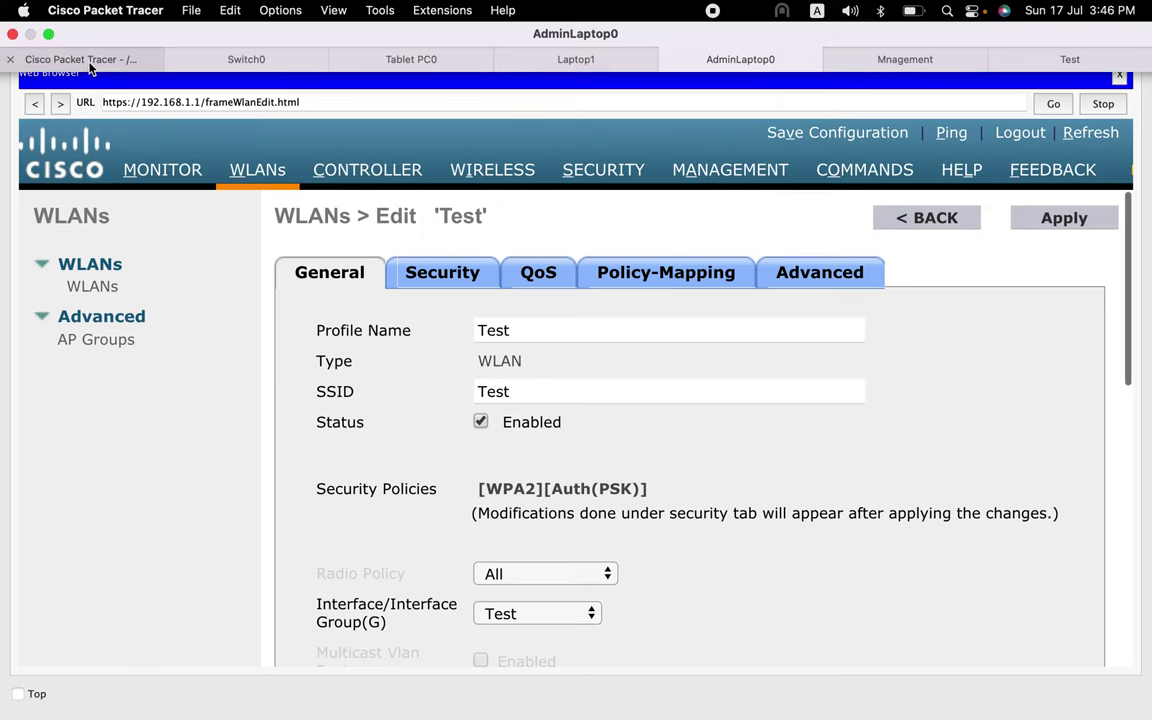
left_click(89, 66)
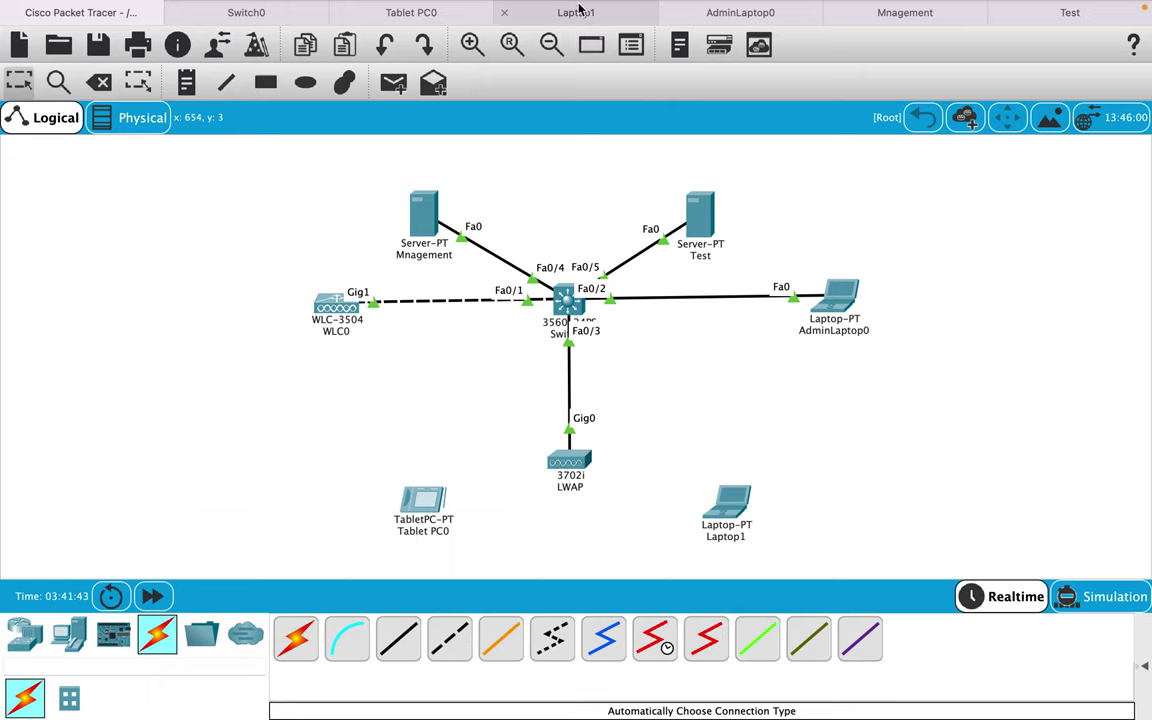
- Set Laptop1's Wireless0 to SSID Test with WPA2-PSK and the pass phrase, then verify its LWAP link
left_click(576, 11)
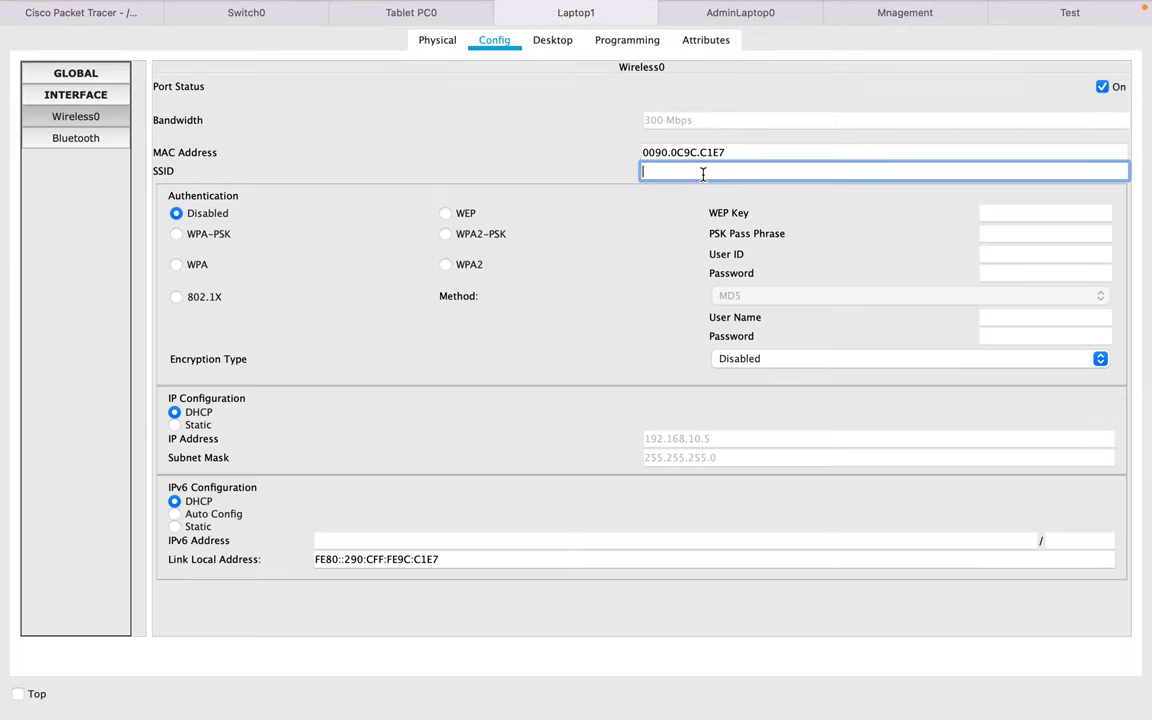
type("Test")
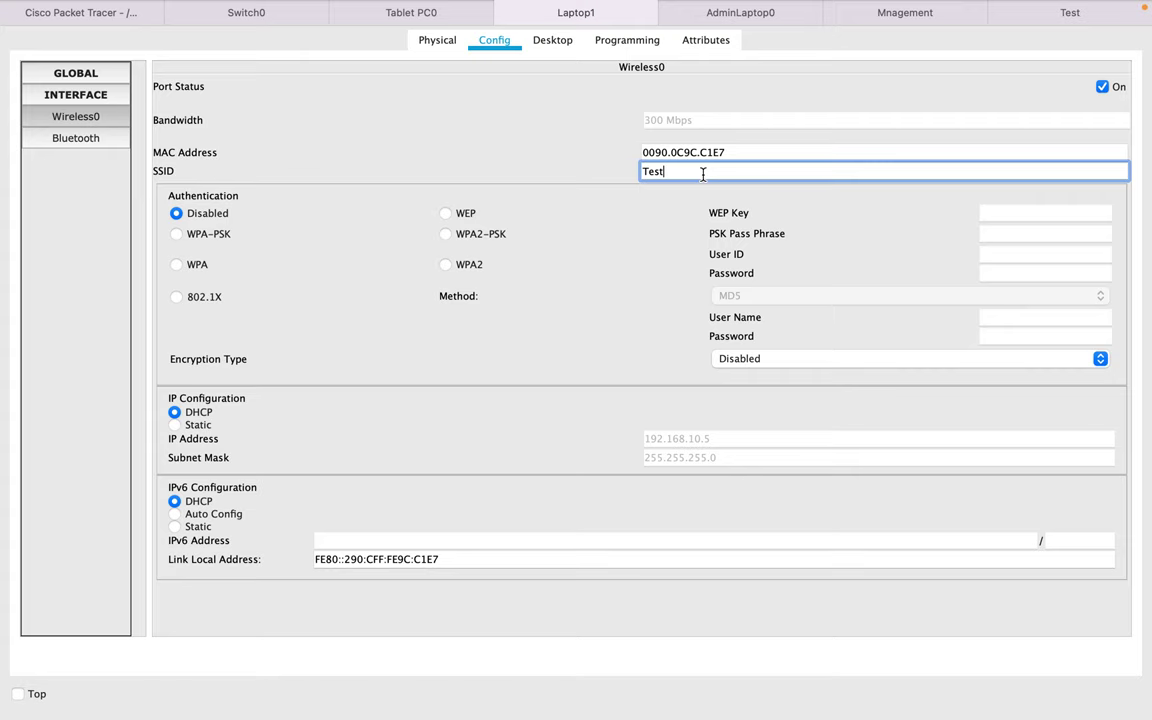
left_click(471, 236)
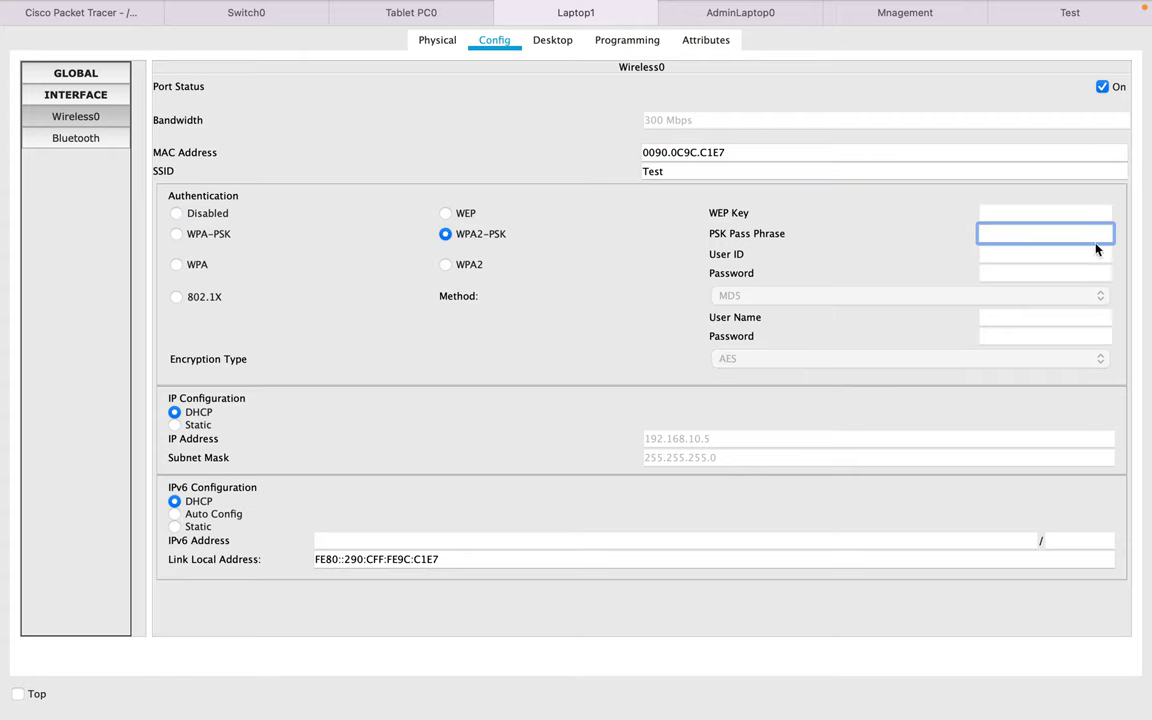
type("password")
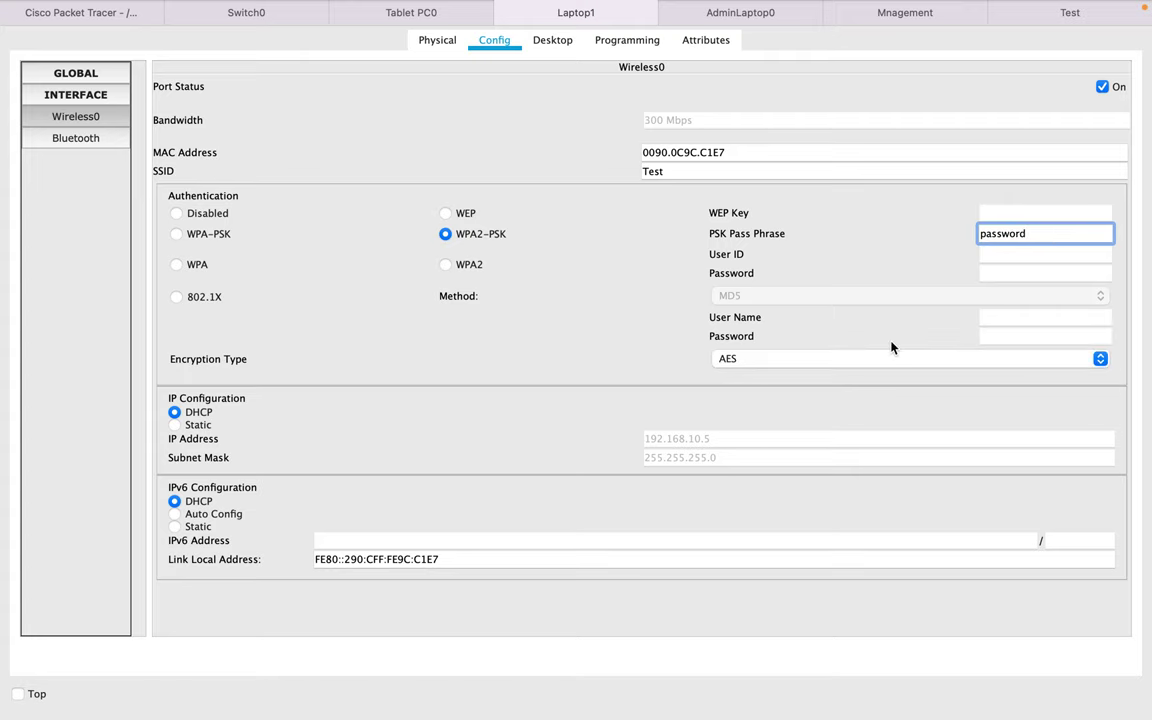
left_click(96, 15)
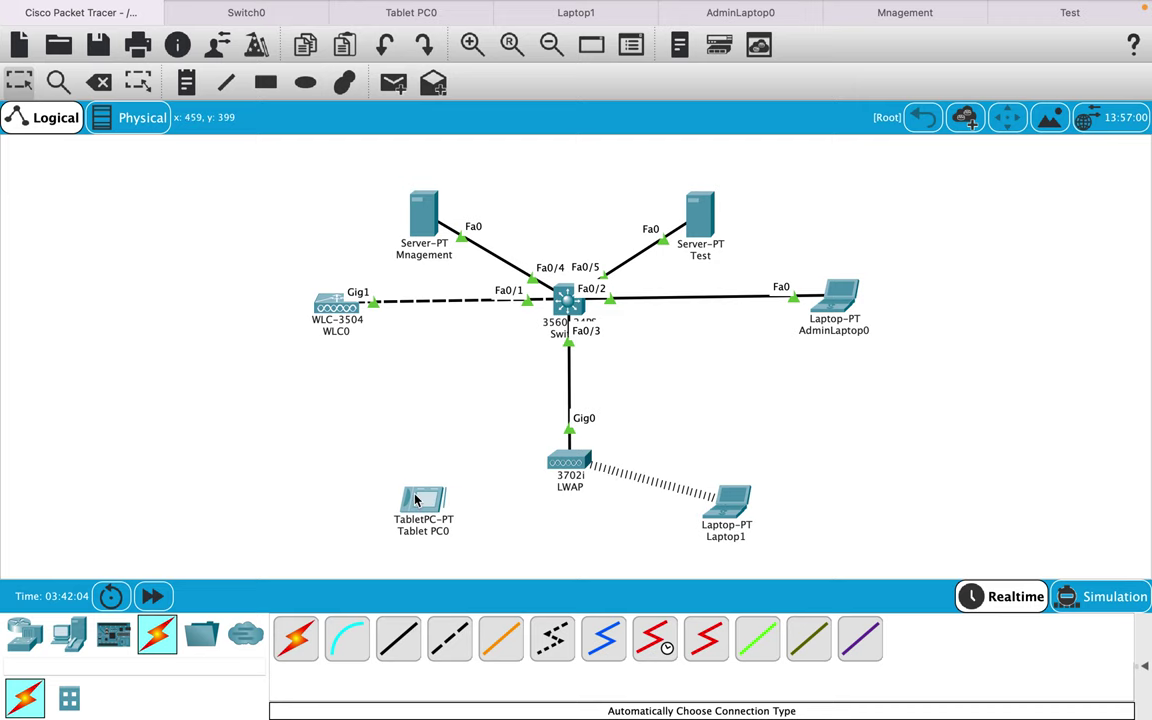
- Set Tablet PC0's Wireless0 to SSID Test with WPA2-PSK and the pass phrase, then view the topology
mouse_move(412, 5)
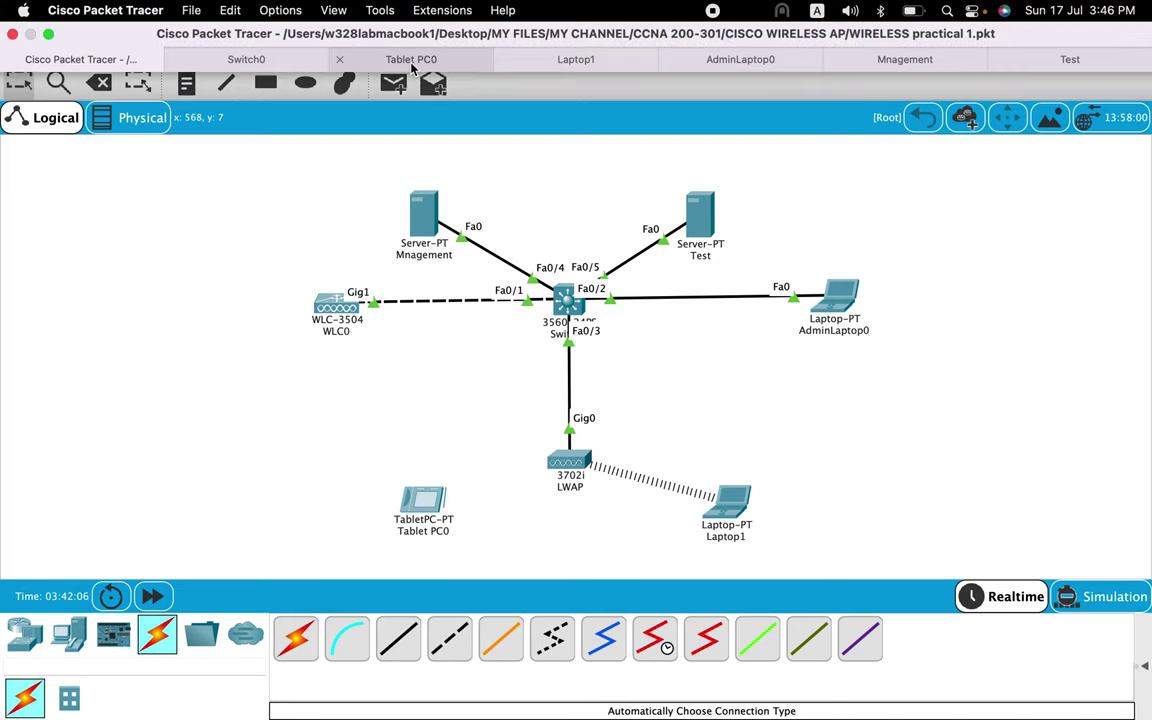
left_click(411, 64)
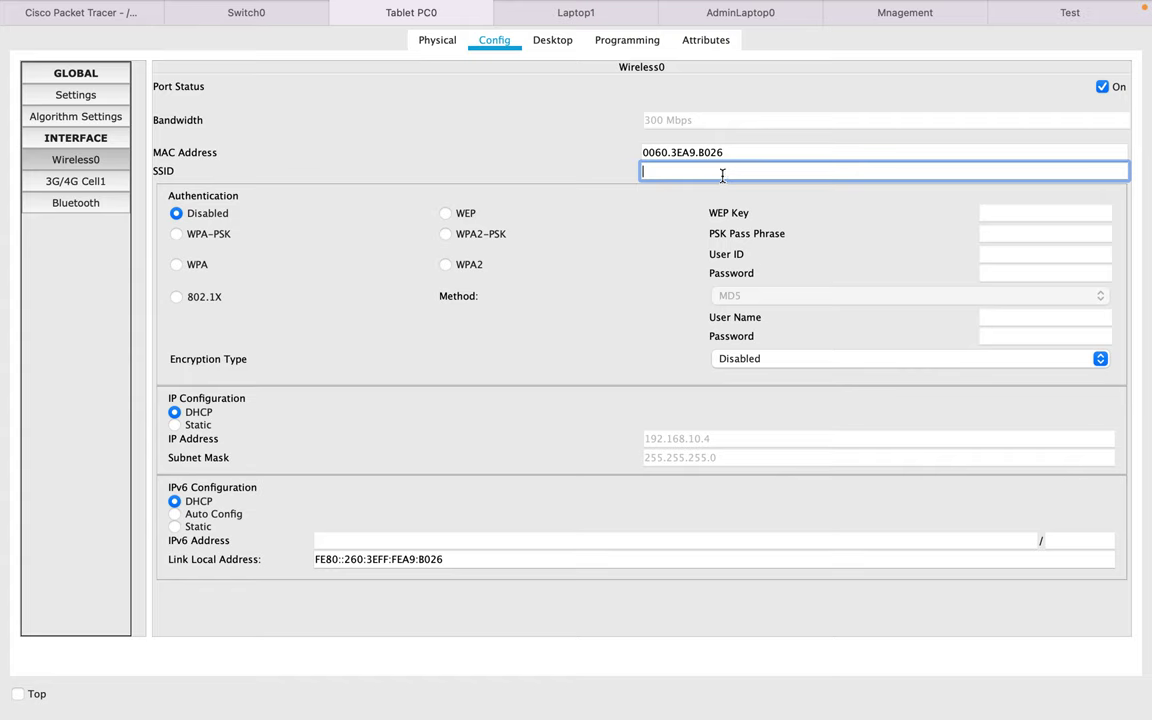
type("Test")
left_click(446, 234)
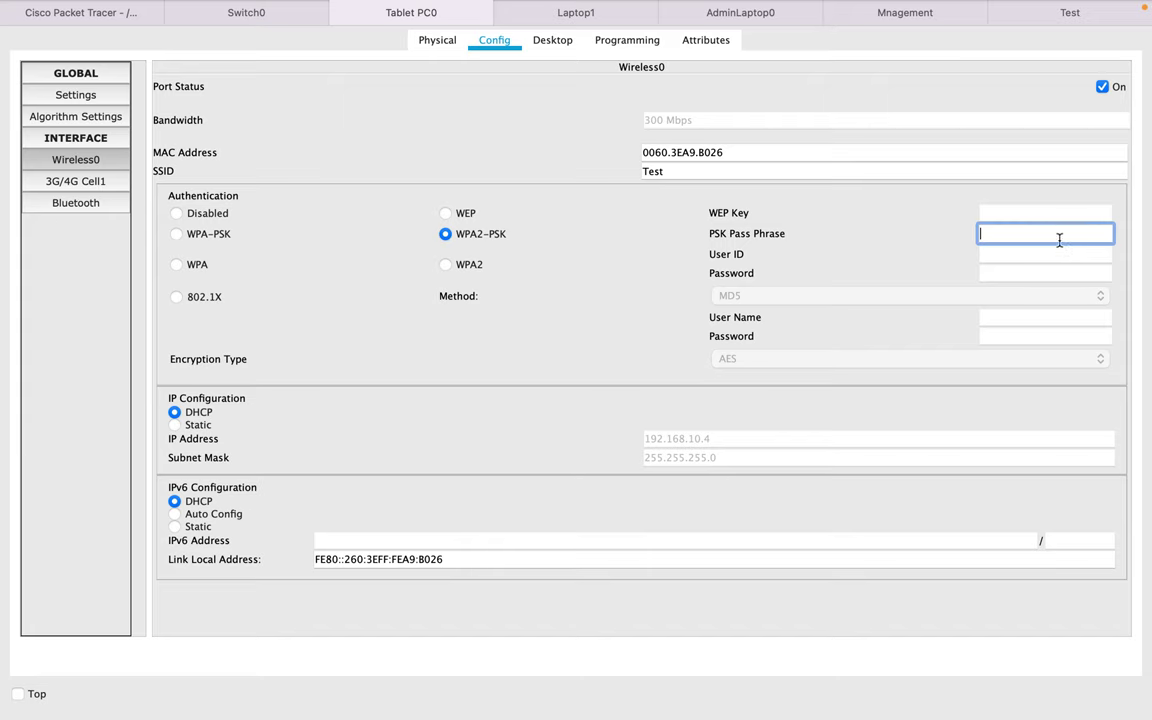
type("password")
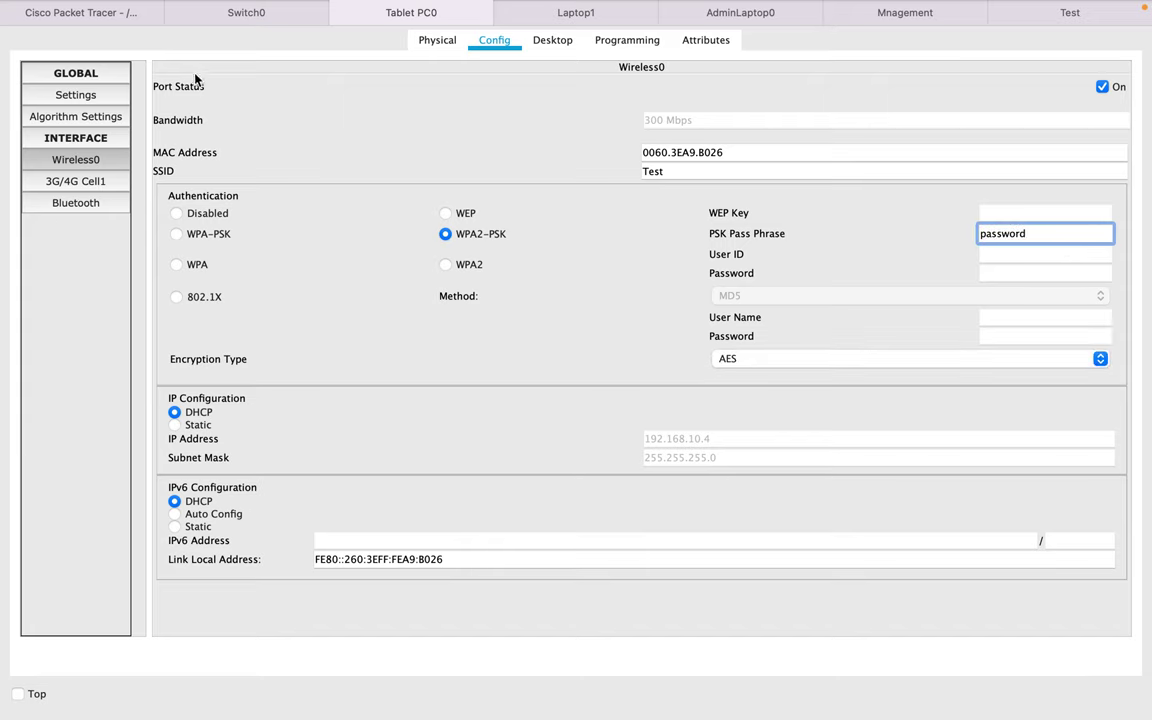
left_click(240, 15)
left_click(92, 13)
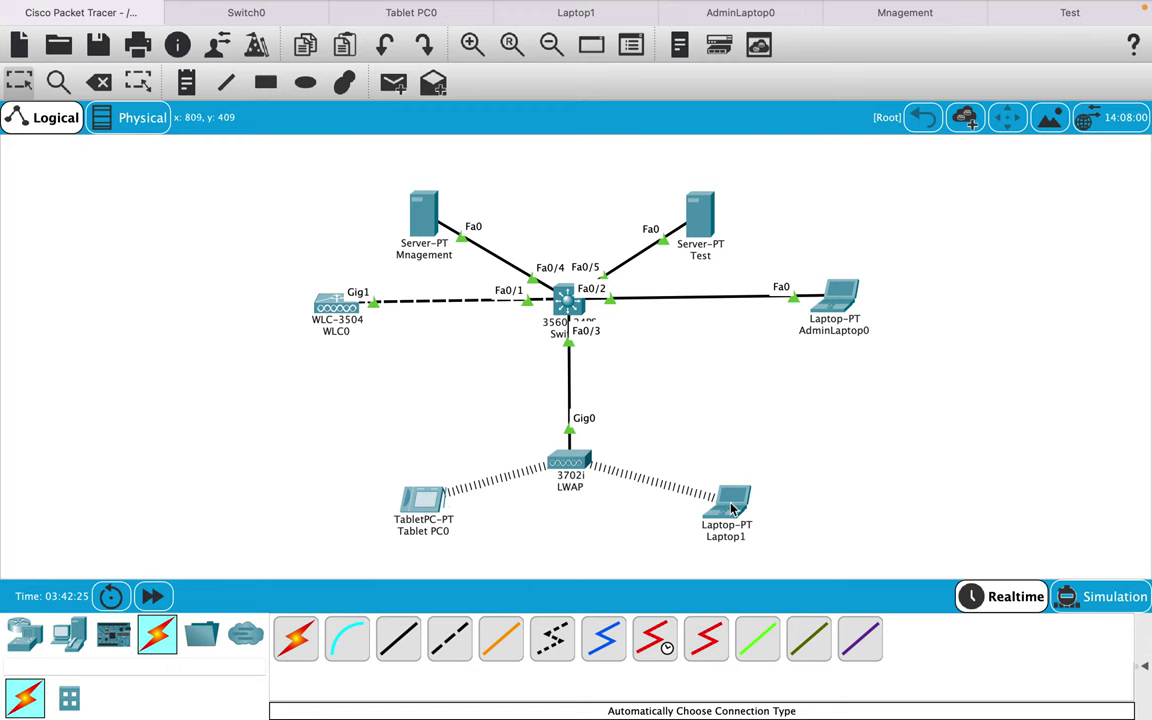
mouse_move(733, 509)
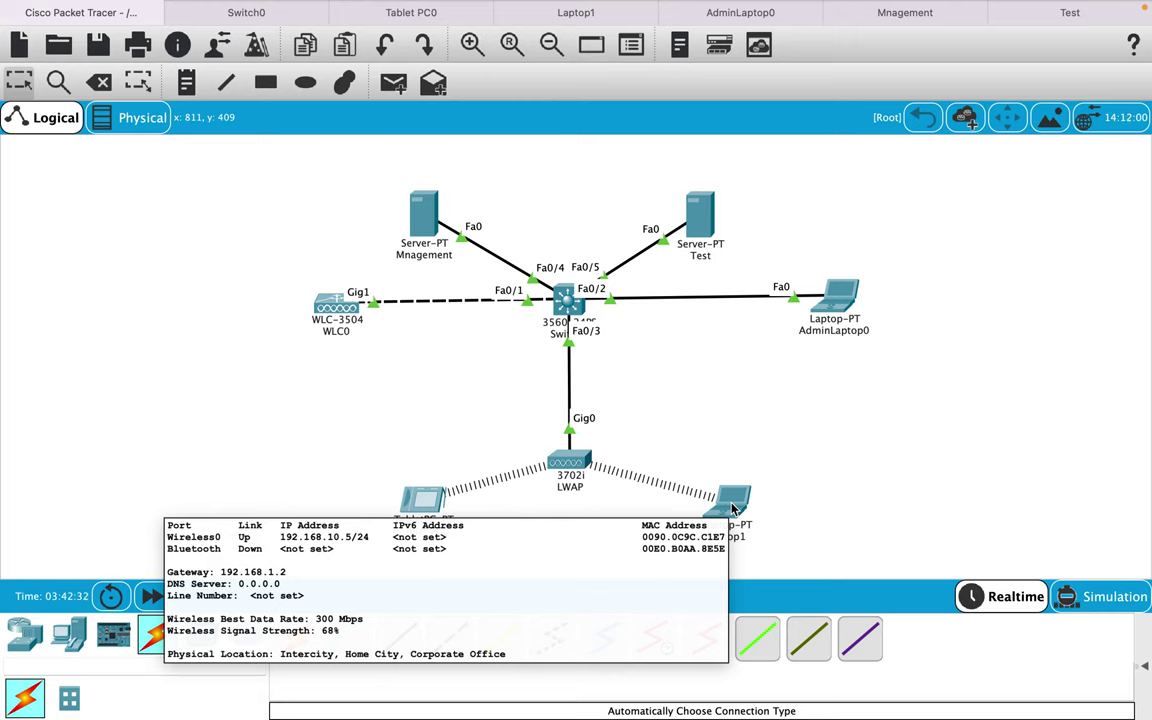
mouse_move(413, 502)
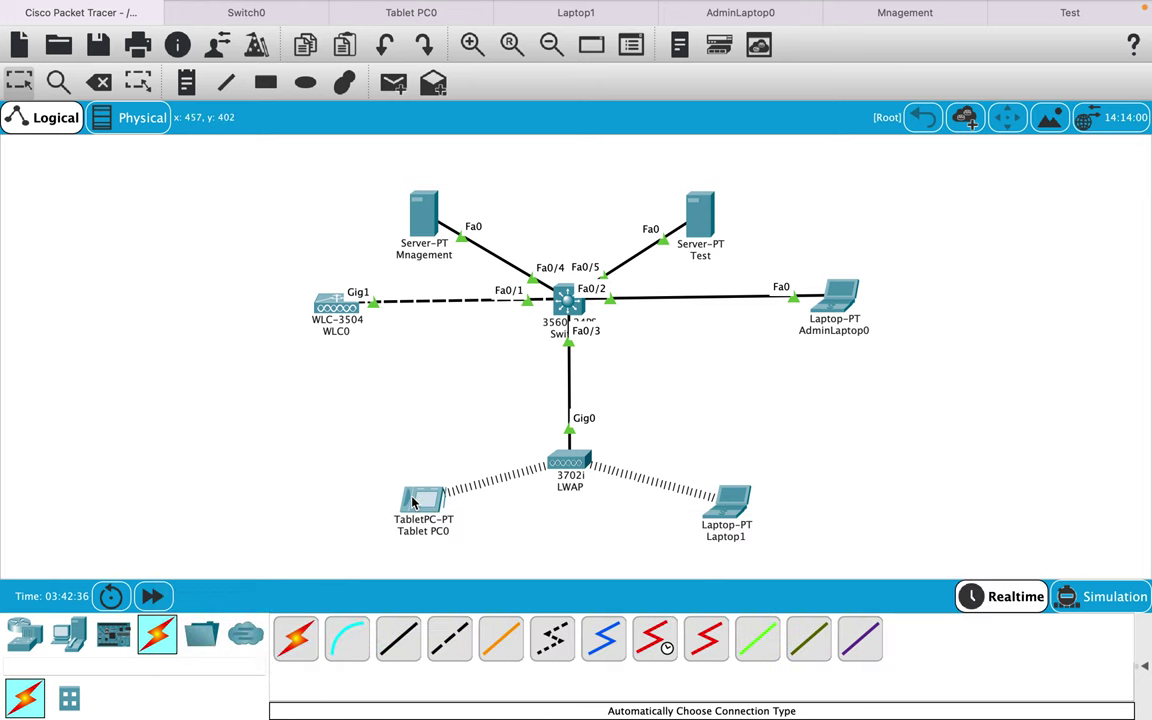
left_click(566, 14)
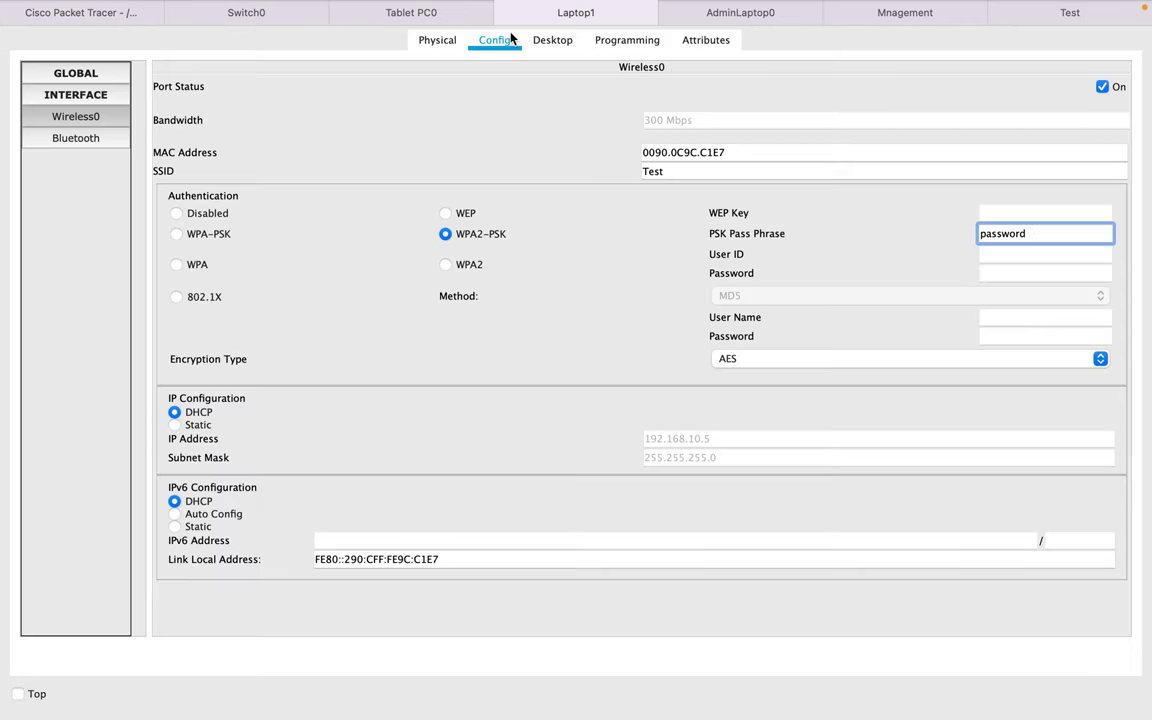
- From Laptop1's Command Prompt, ping 192.168.10.6 by editing the previous ping command
left_click(557, 42)
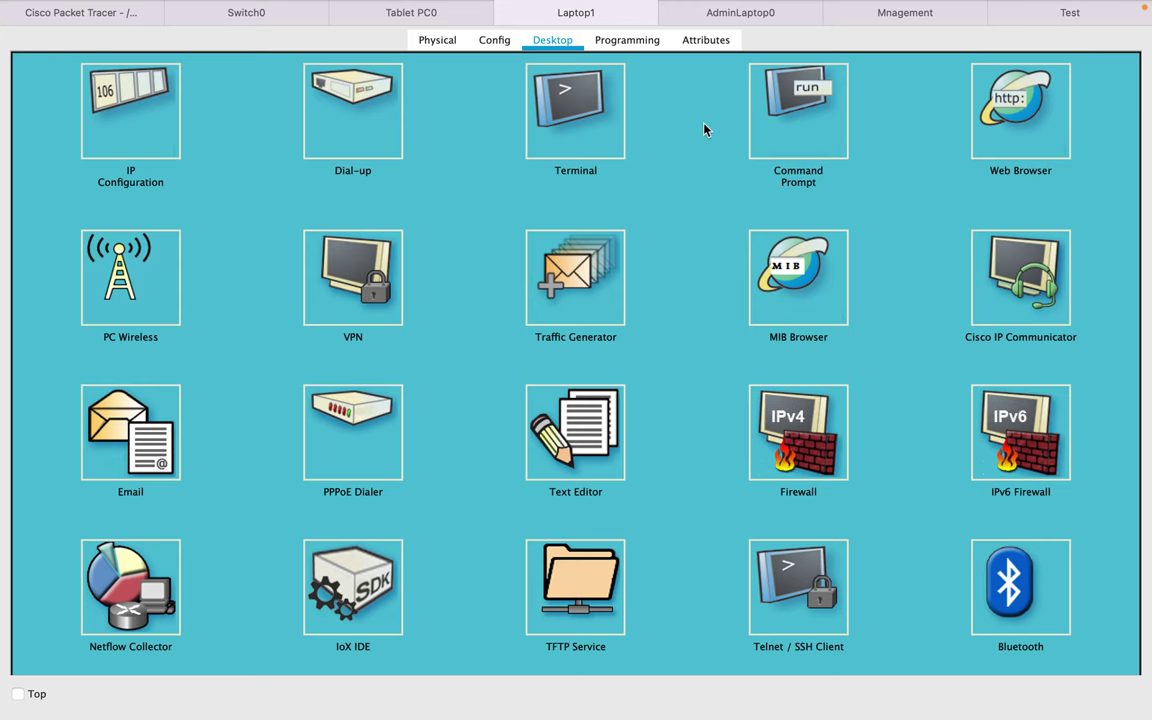
left_click(732, 100)
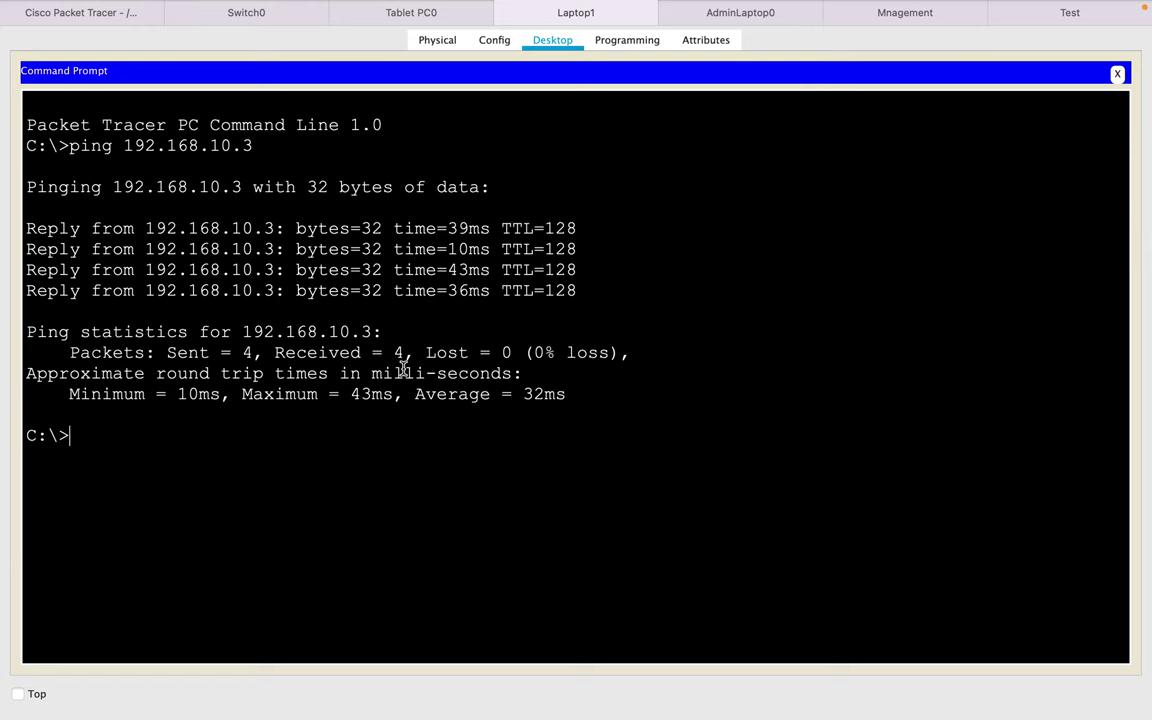
key("Up")
key("BackSpace")
type("68.10.6")
key("Return")
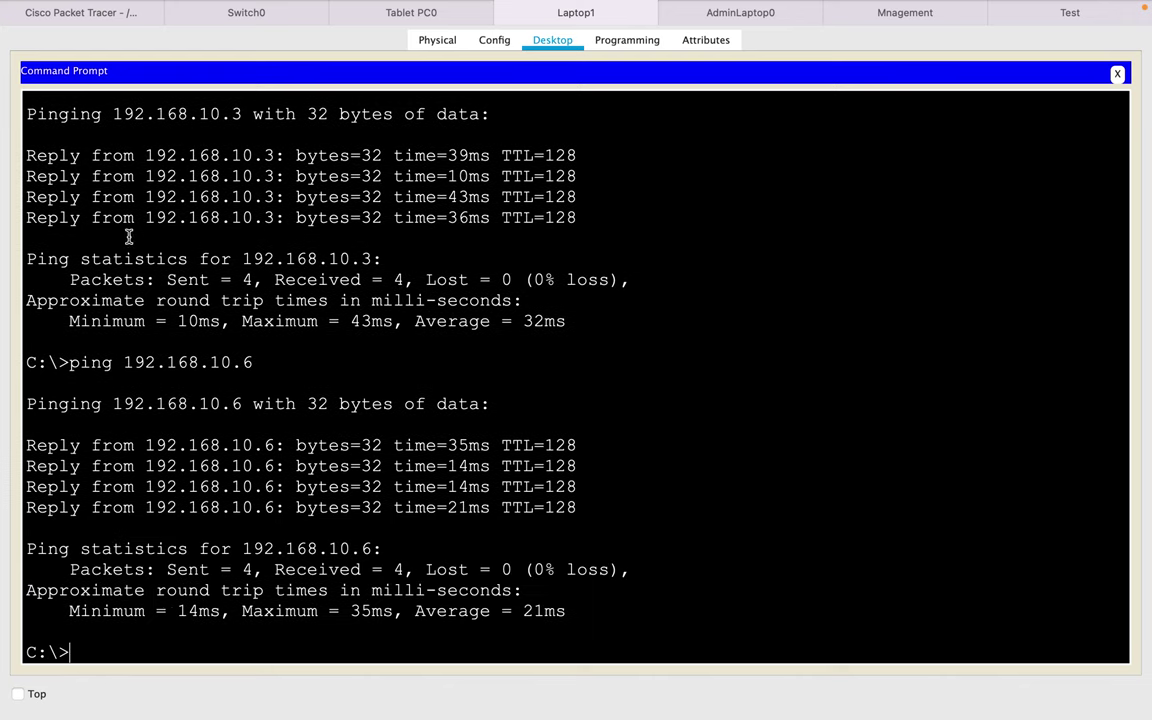
left_click(88, 12)
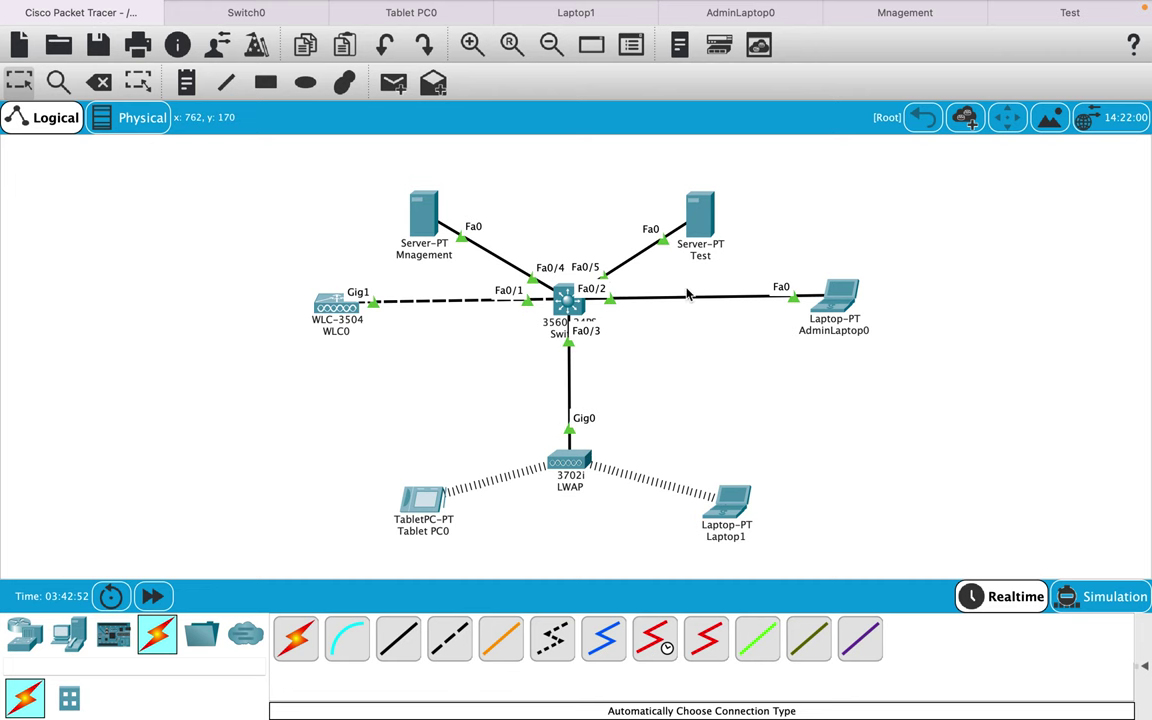